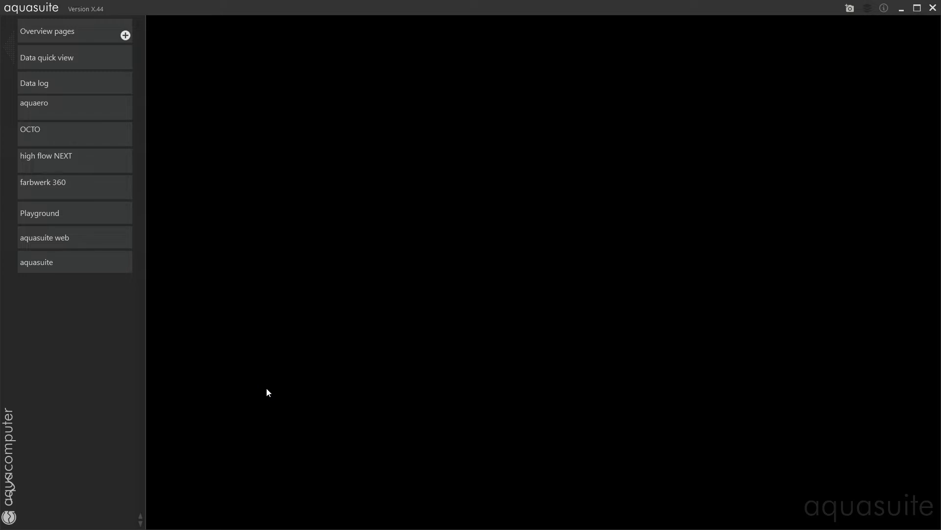
Open the OCTO Alarms page and toggle the Top and Bottom fans rpm alarm evaluations.
click(48, 138)
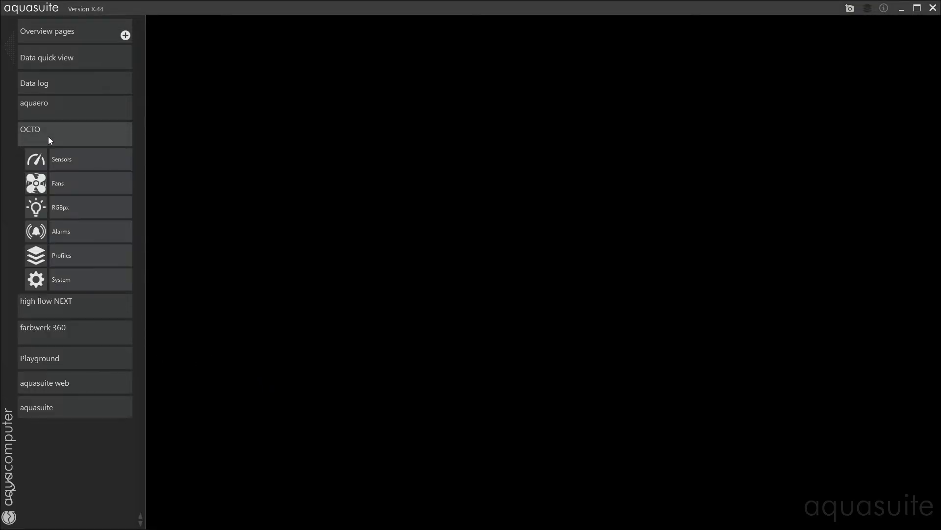
click(72, 233)
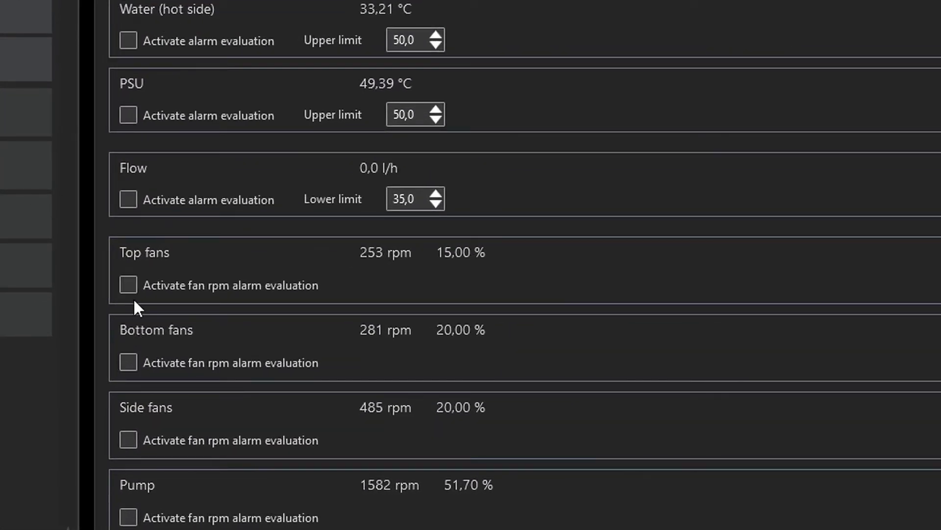
click(131, 288)
click(130, 366)
click(132, 291)
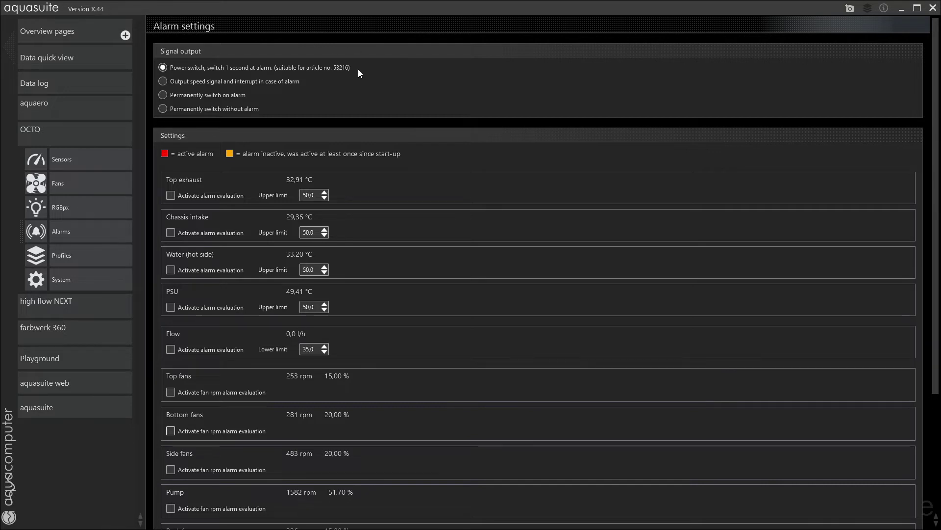
Switch from OCTO to aquaero, browse its alarm action list, then return to Alarm configuration.
click(84, 134)
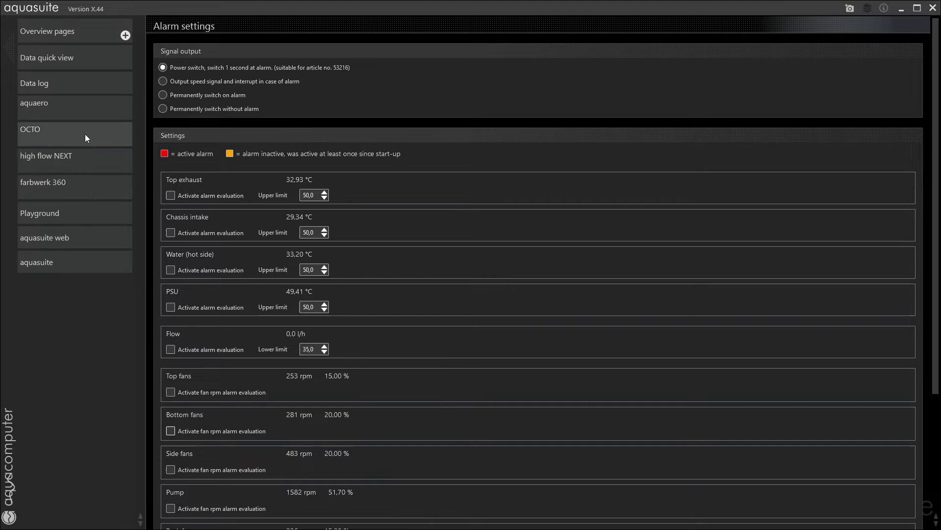
click(81, 108)
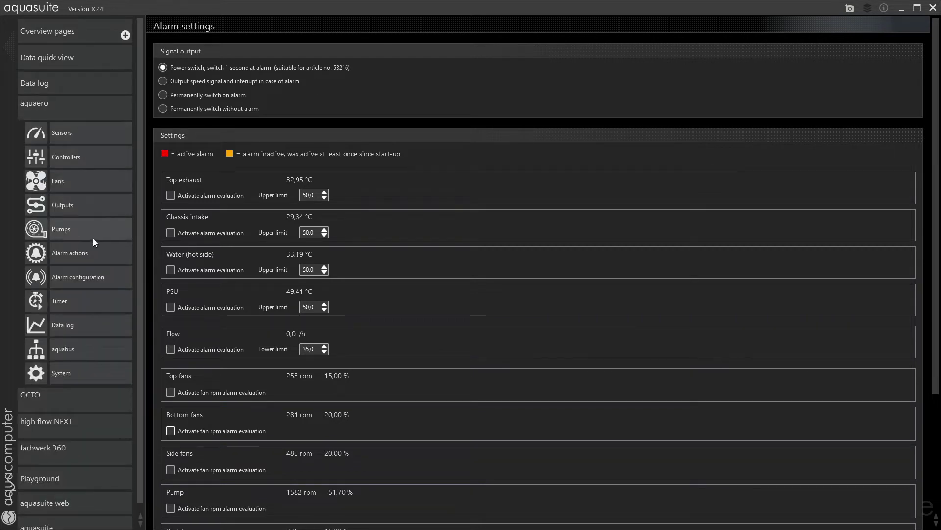
click(99, 279)
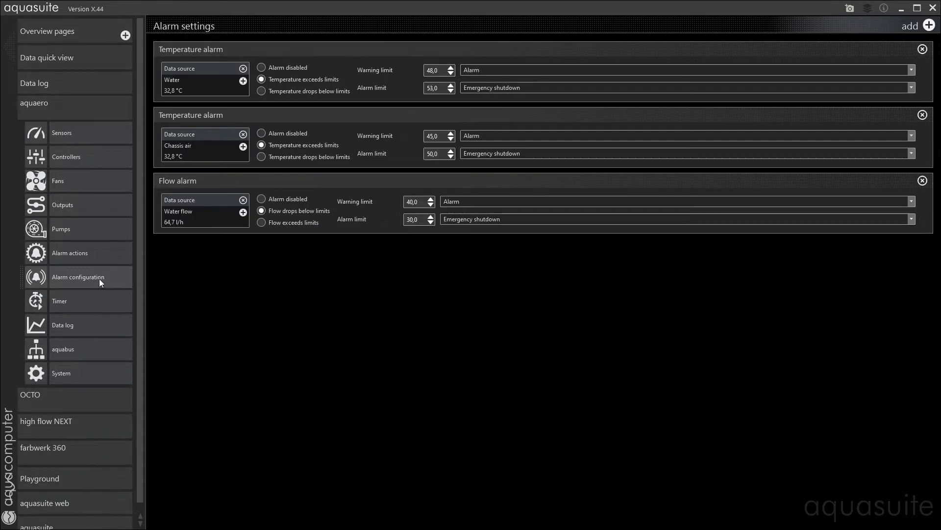
click(107, 253)
click(905, 103)
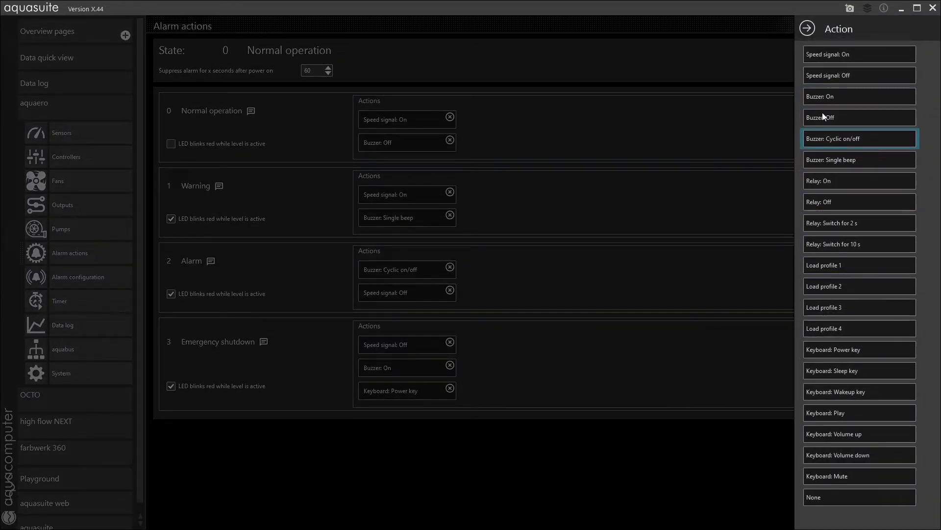
click(809, 29)
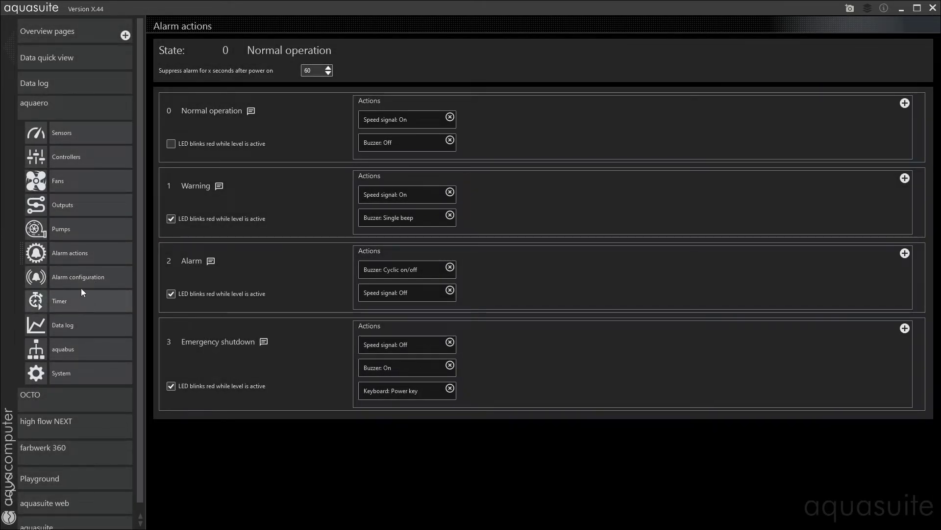
click(76, 279)
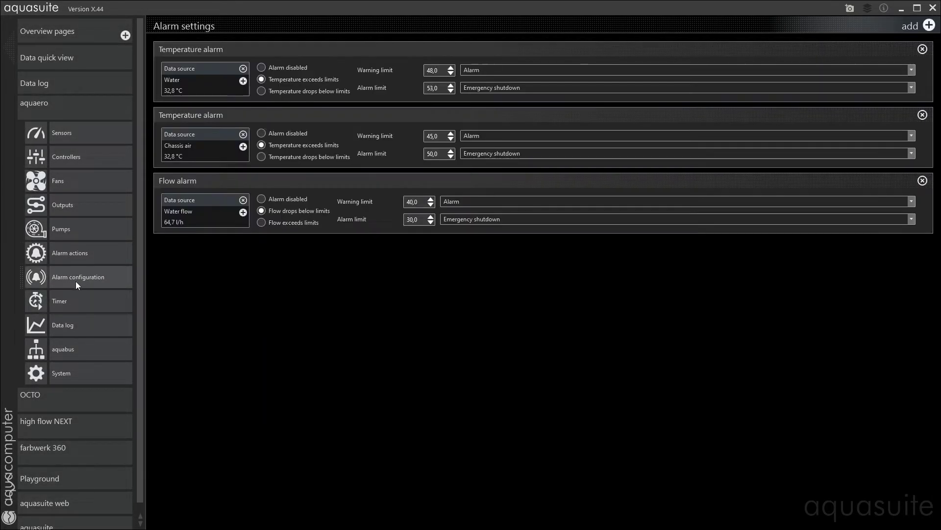
Add a Fan alarm for Fan 1 to the aquaero alarms and collapse the aquaero section.
click(929, 25)
click(794, 195)
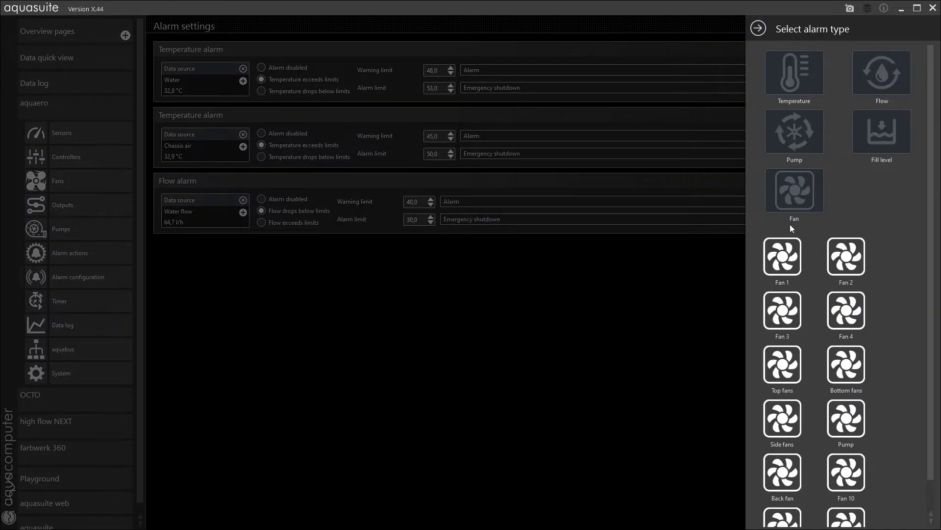
click(789, 258)
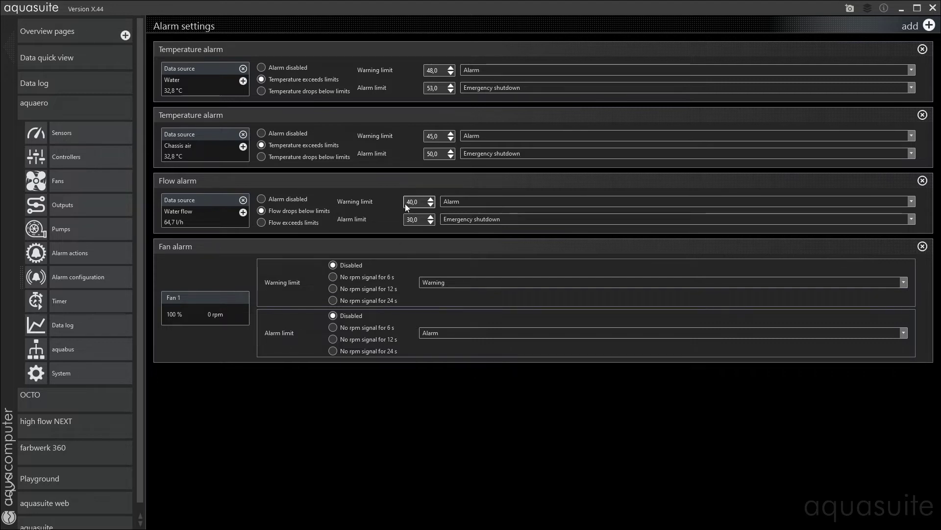
click(69, 112)
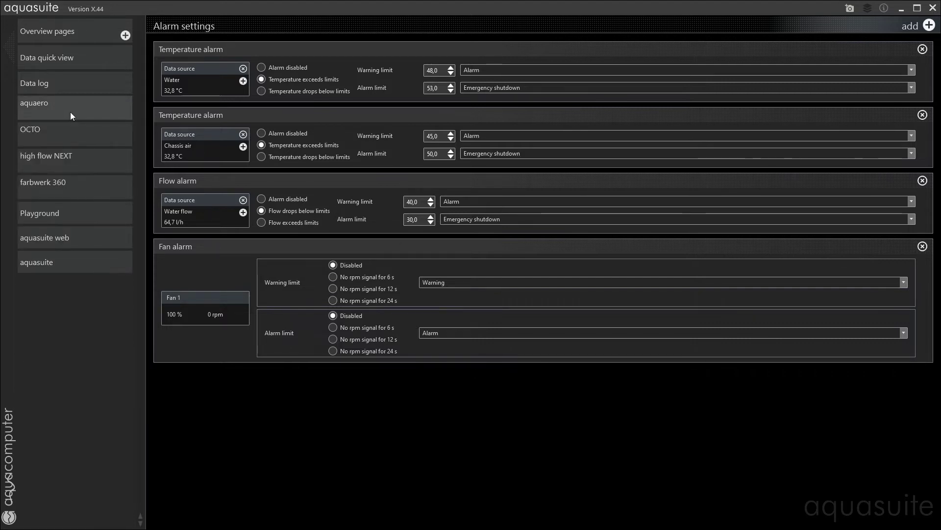
Add a new notification under Playground Notifications.
click(84, 216)
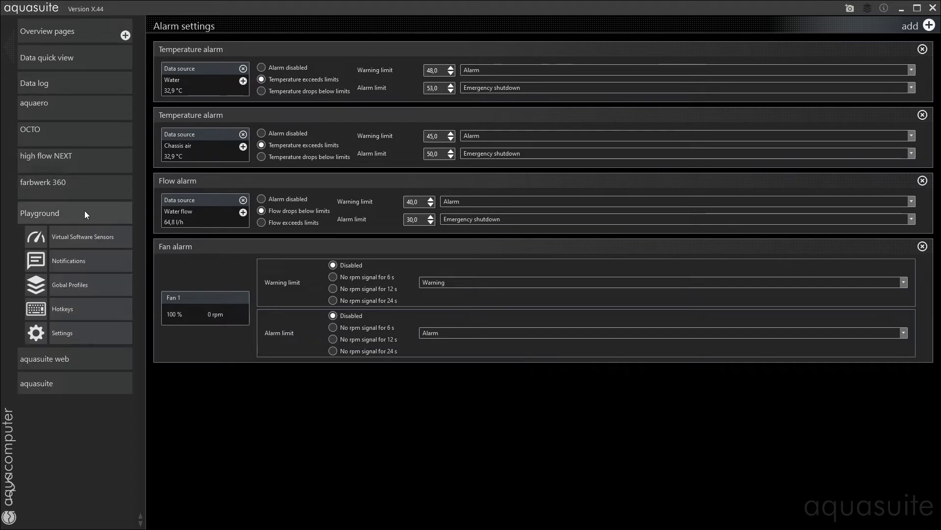
click(87, 261)
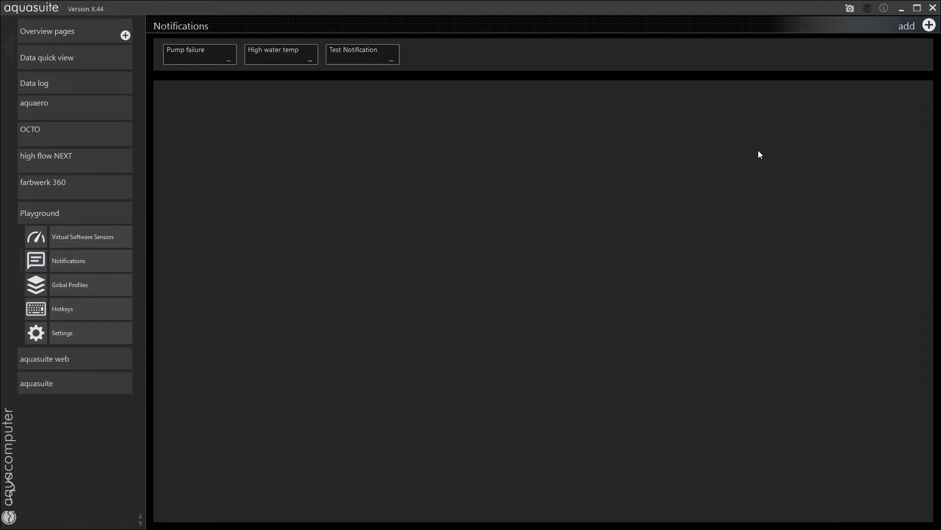
click(928, 26)
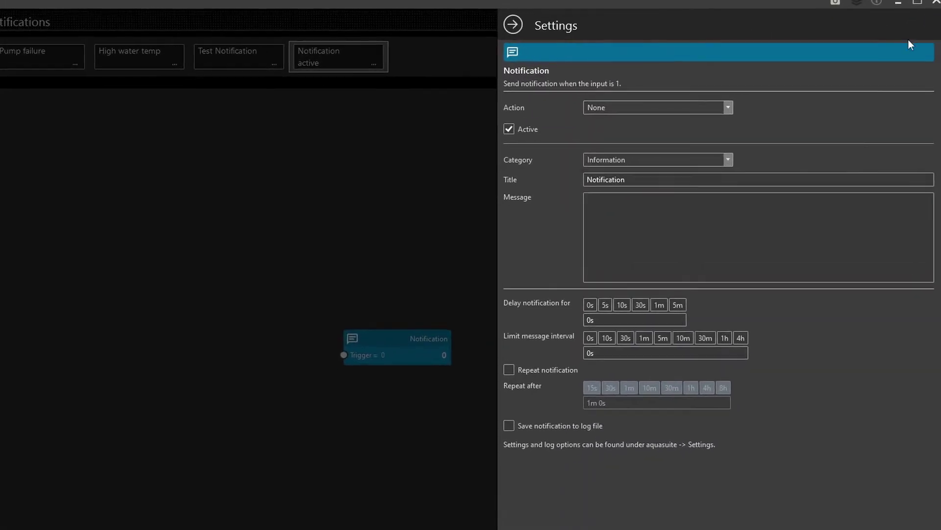
Make it a Windows notification with category Warning and the Beep (Windows) sound.
click(710, 114)
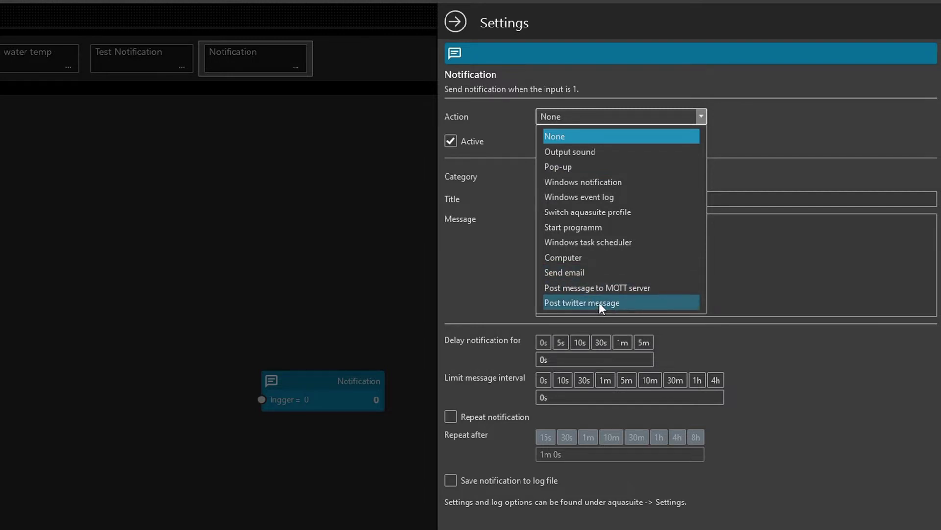
click(613, 181)
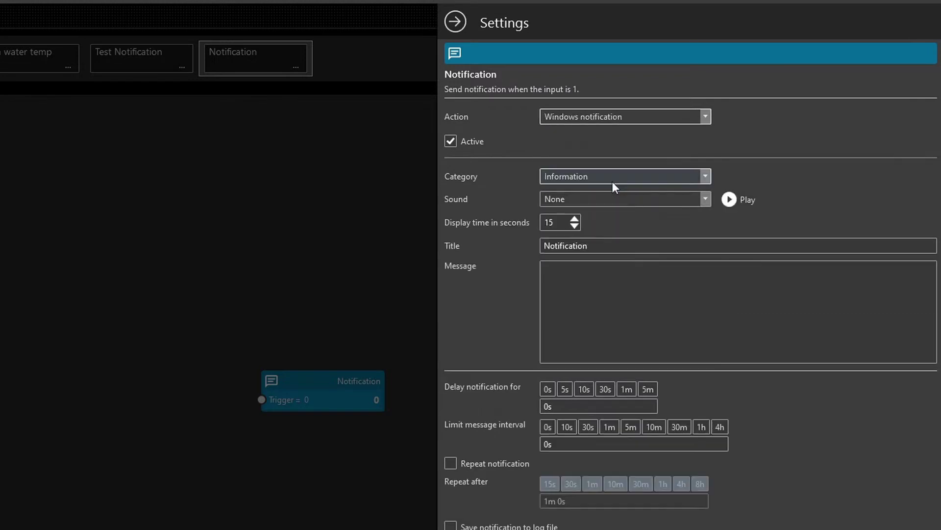
click(650, 175)
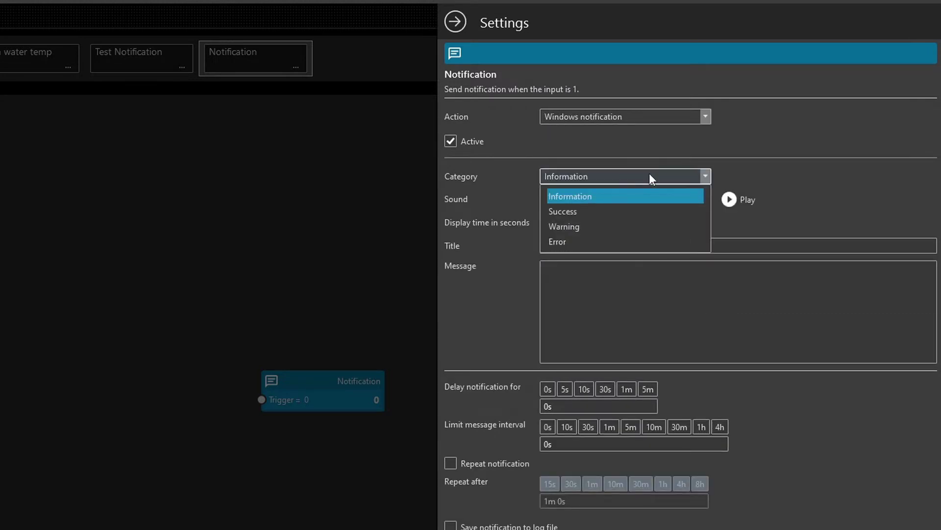
click(589, 225)
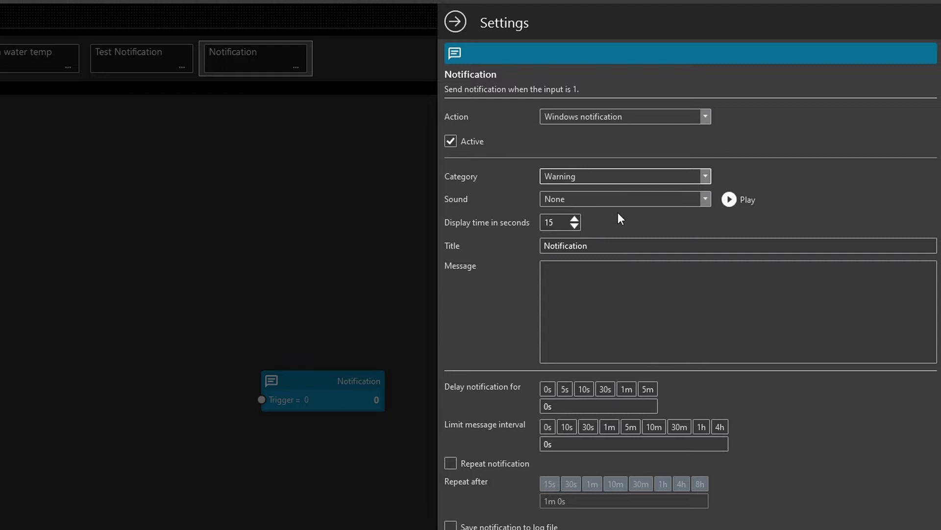
click(634, 198)
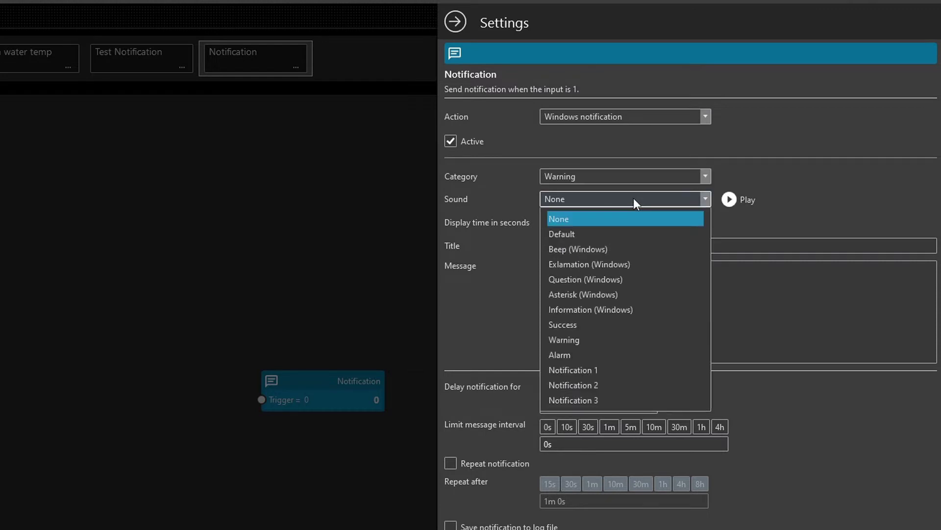
click(575, 248)
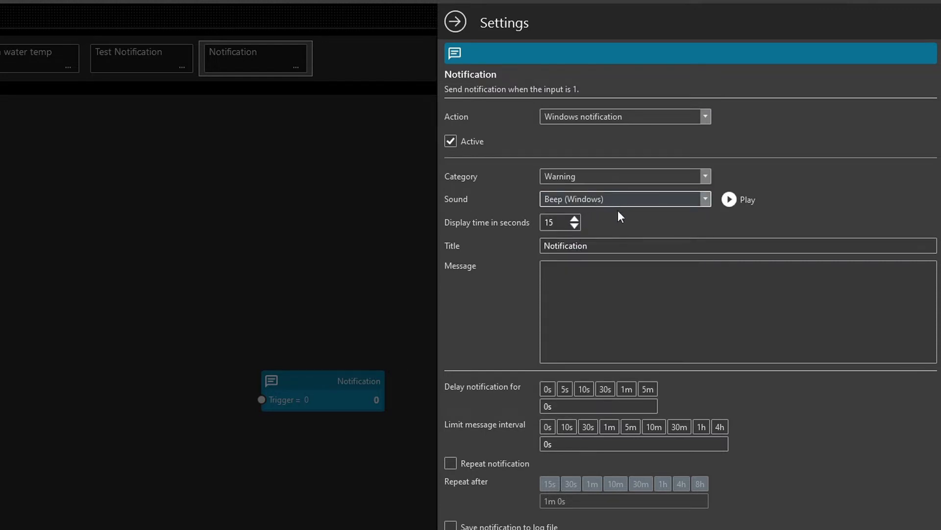
click(603, 246)
Title the notification 'Failed fan!' and paste in the fan-failure message.
drag(603, 246, 523, 245)
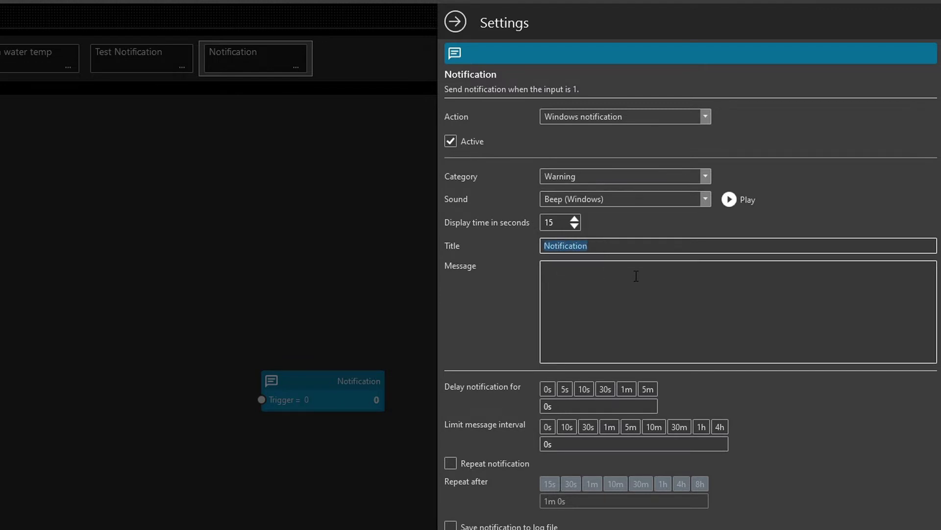
text(Failed)
text( fna)
key(BackSpace)
key(BackSpace)
text(an!)
click(650, 278)
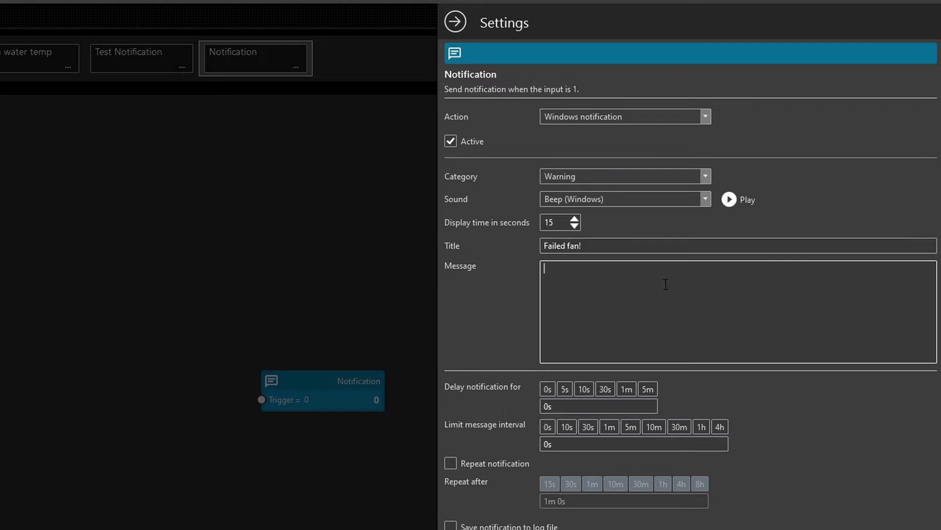
text(One of more fans has failed)
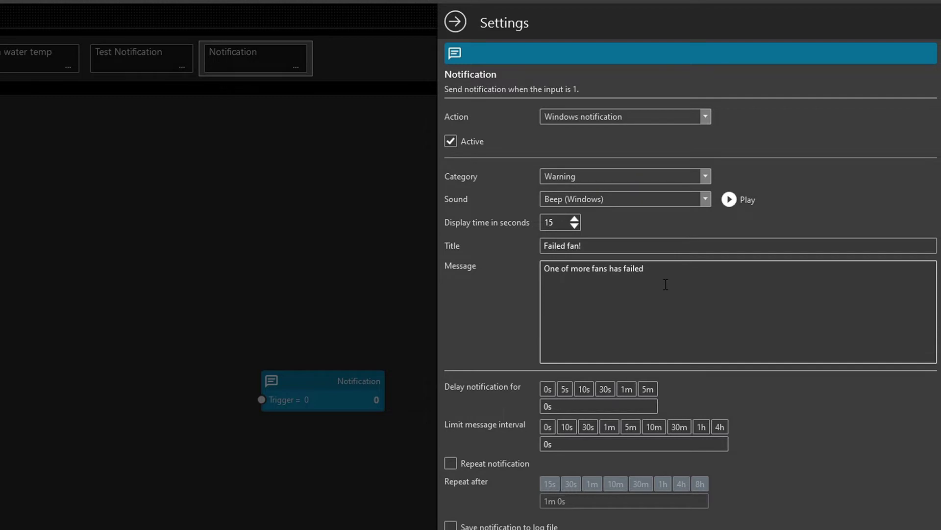
Set a 5s delay and repeat the notification every 30 minutes.
click(567, 390)
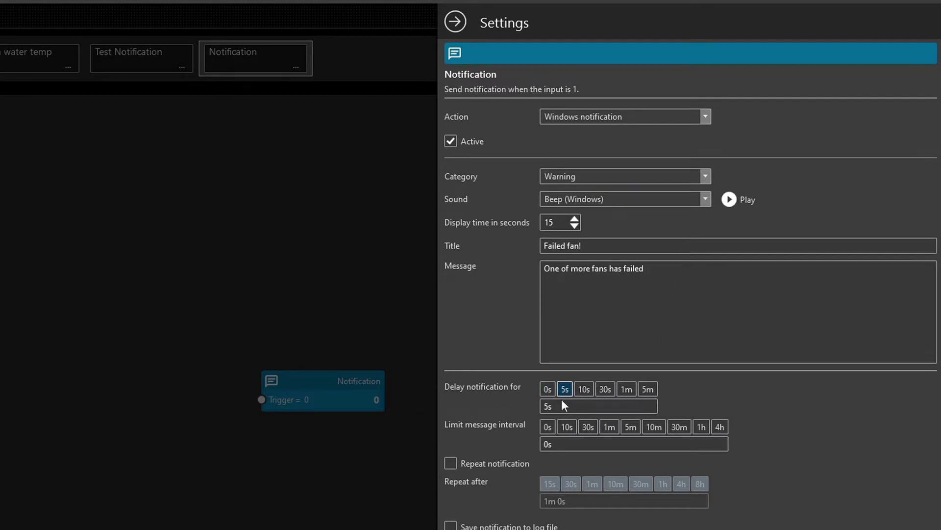
click(560, 406)
click(451, 463)
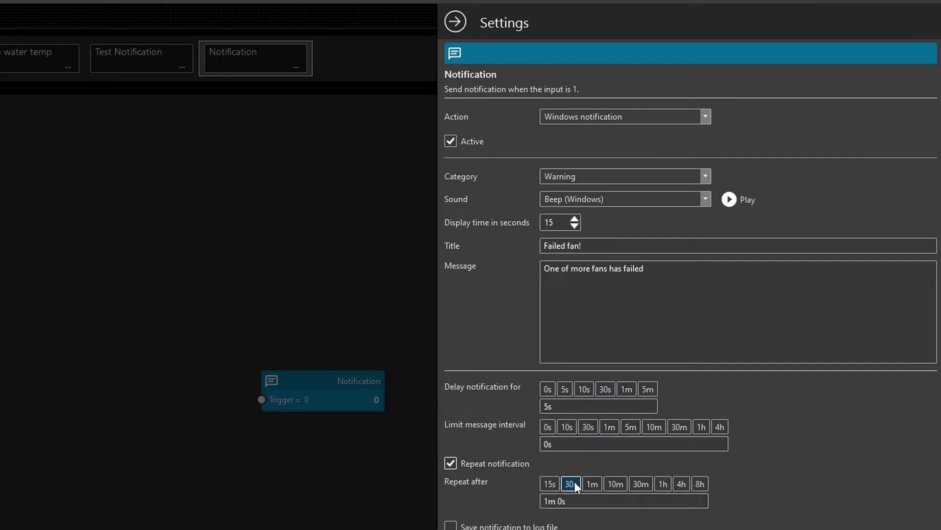
click(639, 485)
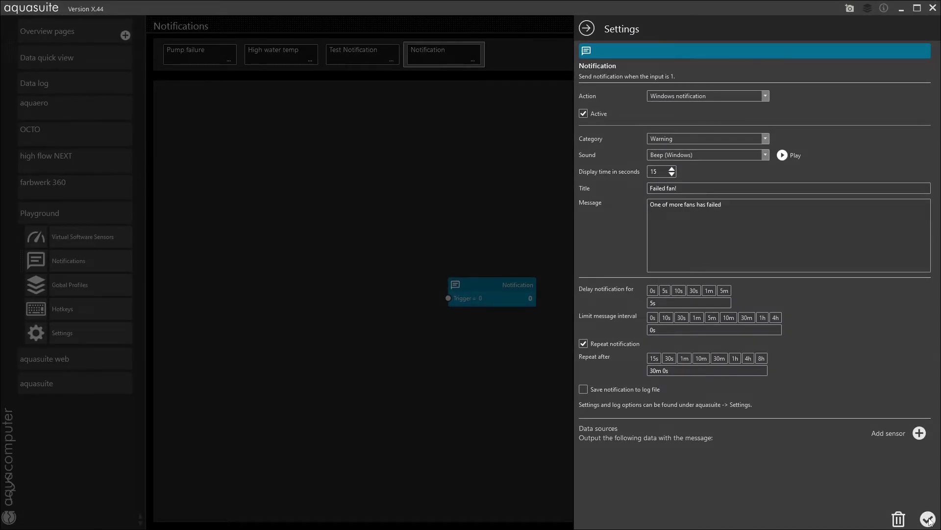
Apply the settings so the notification is saved as 'Failed fan!'.
click(928, 518)
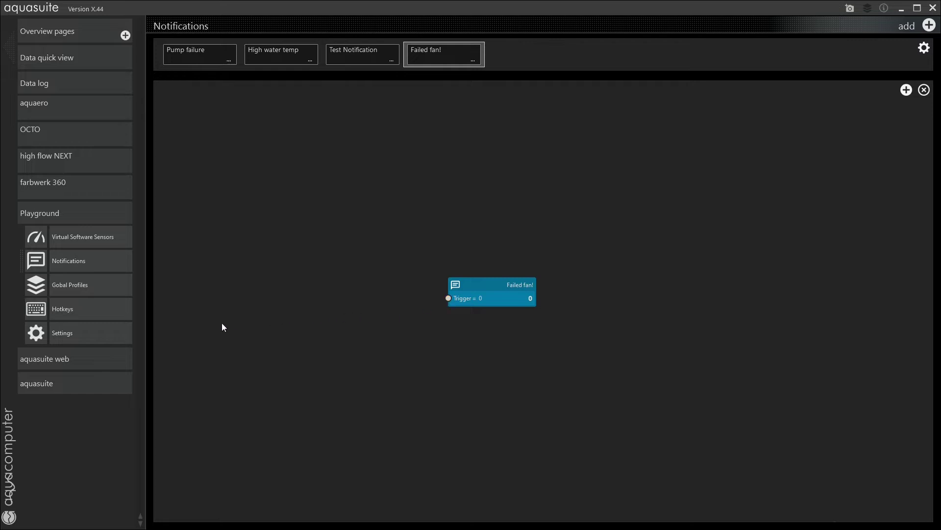
Add a virtual software sensor named 'Failed back fan' and move its Out node up-right.
click(72, 236)
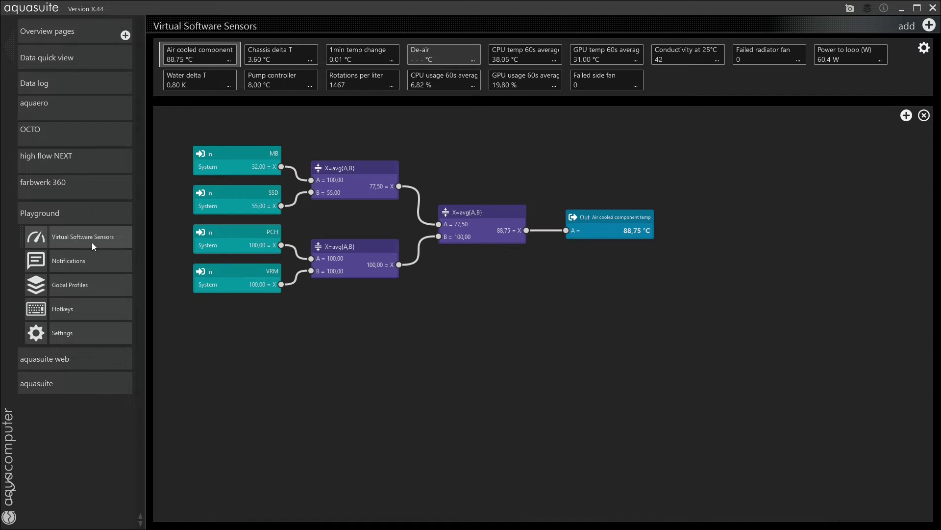
click(929, 25)
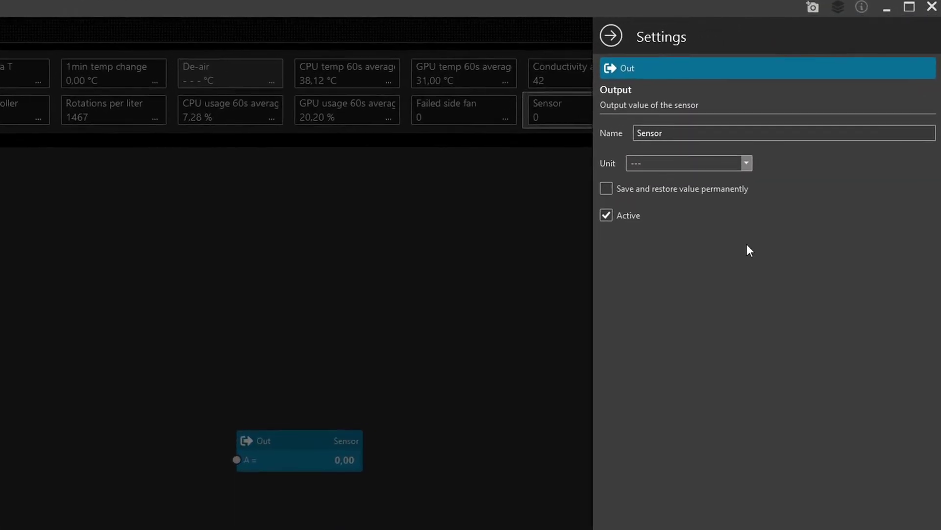
double_click(684, 132)
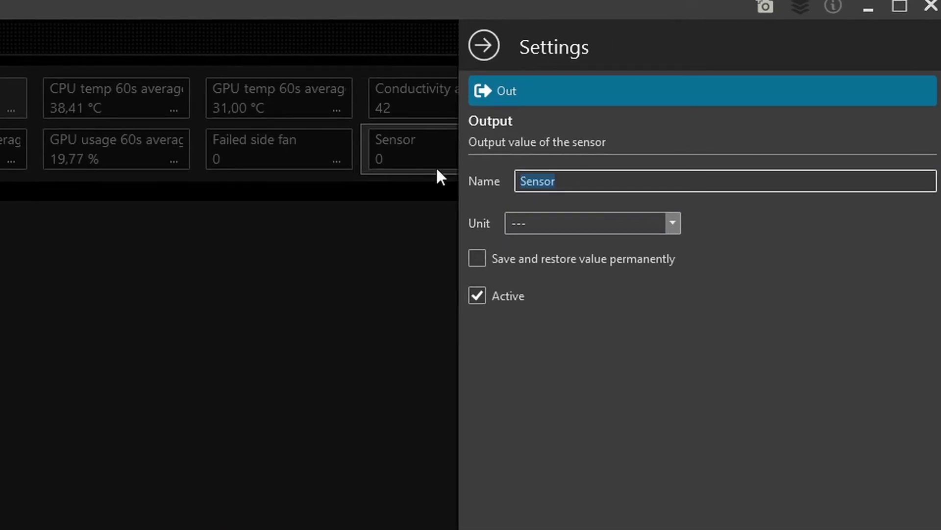
text(Failed back fan)
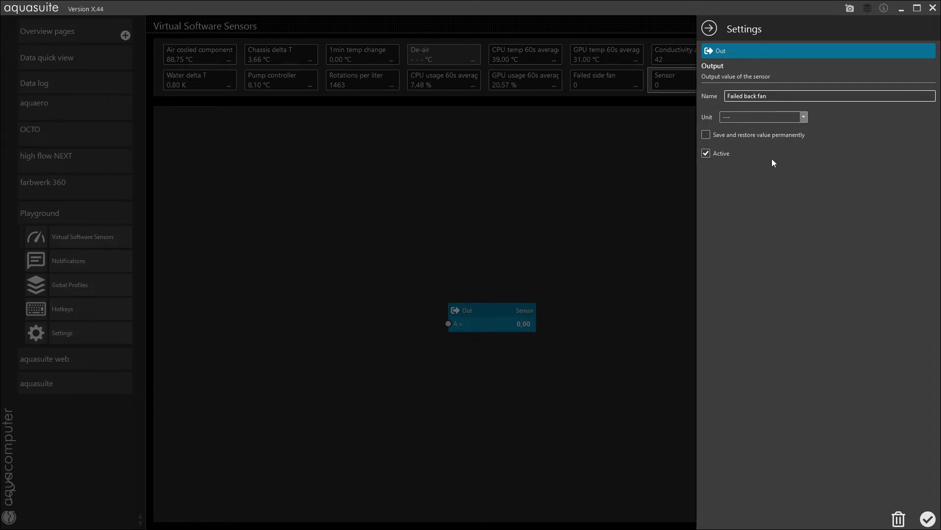
click(929, 519)
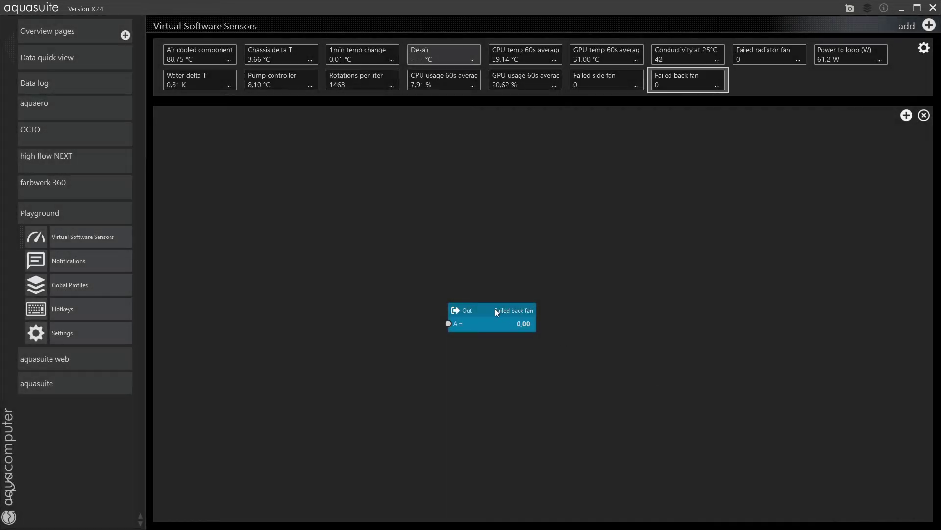
drag(495, 308, 597, 129)
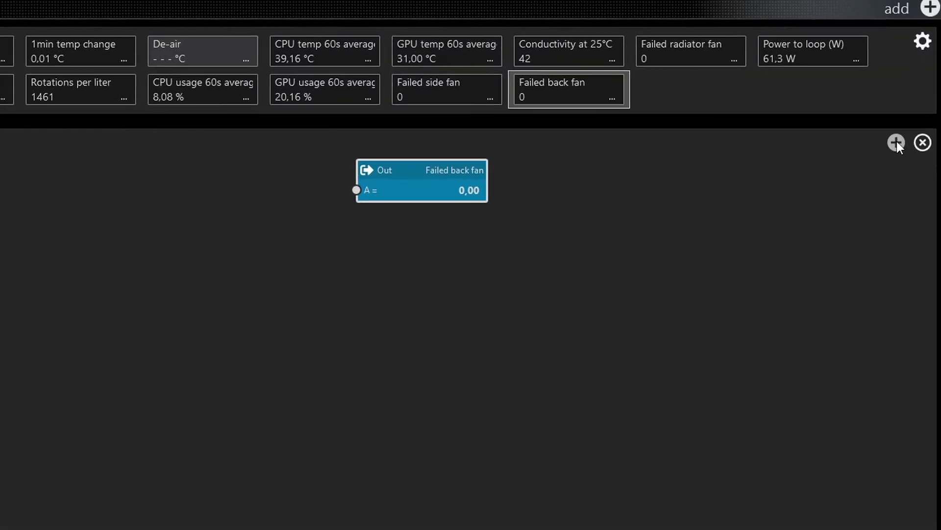
Add a data source reading OCTO > Fans > Back fan > Speed.
click(896, 142)
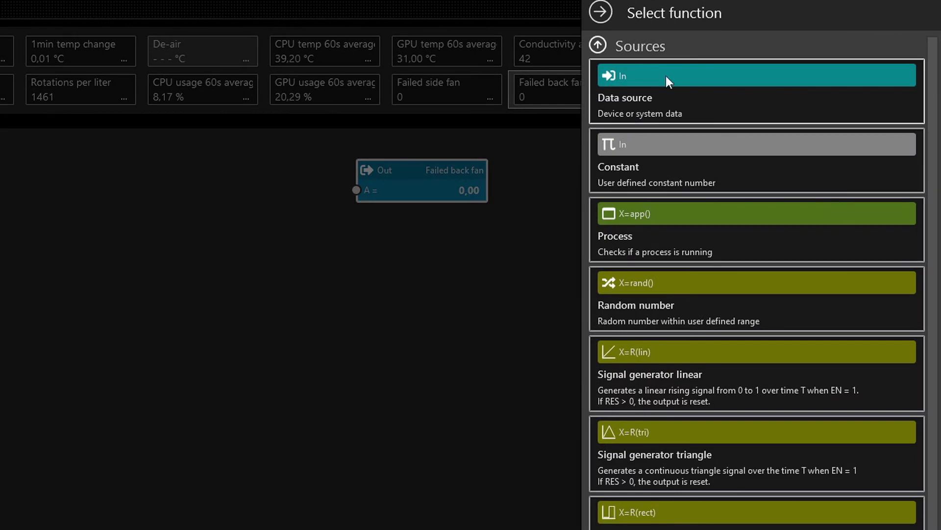
click(621, 97)
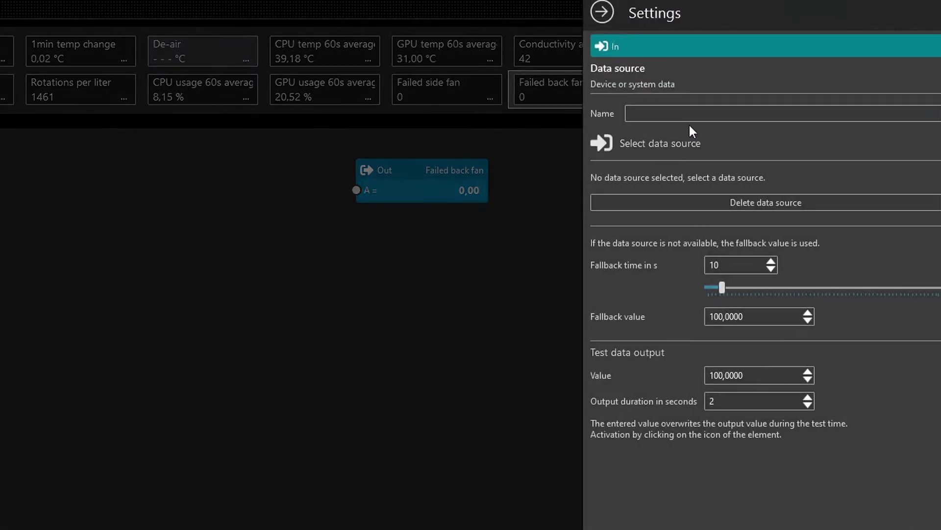
click(646, 144)
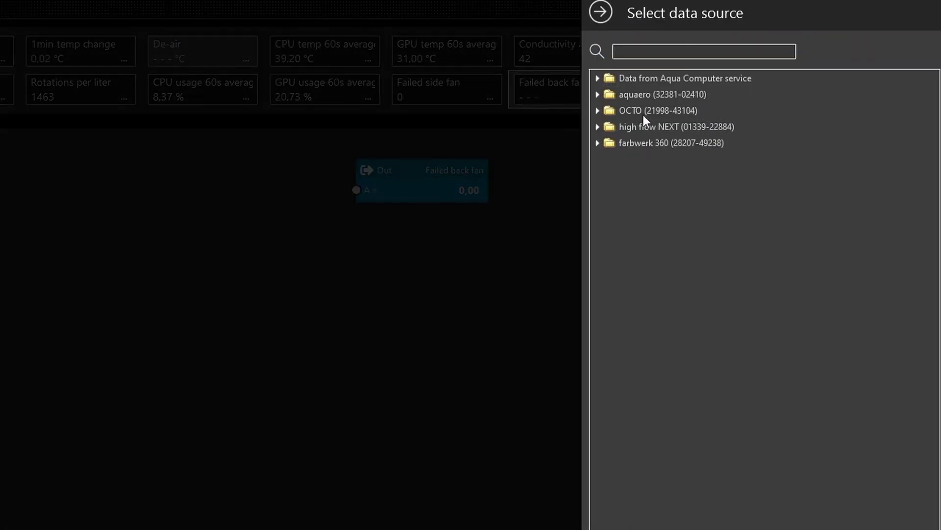
click(597, 111)
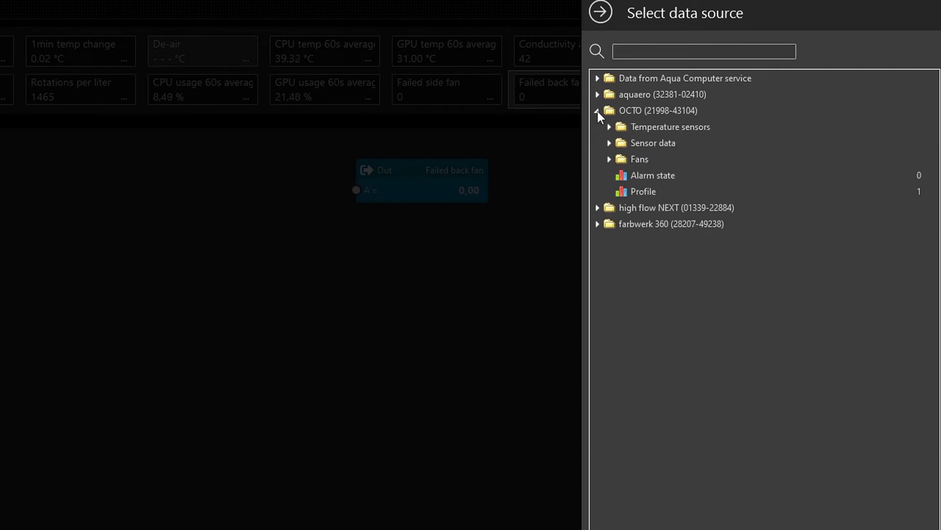
click(609, 160)
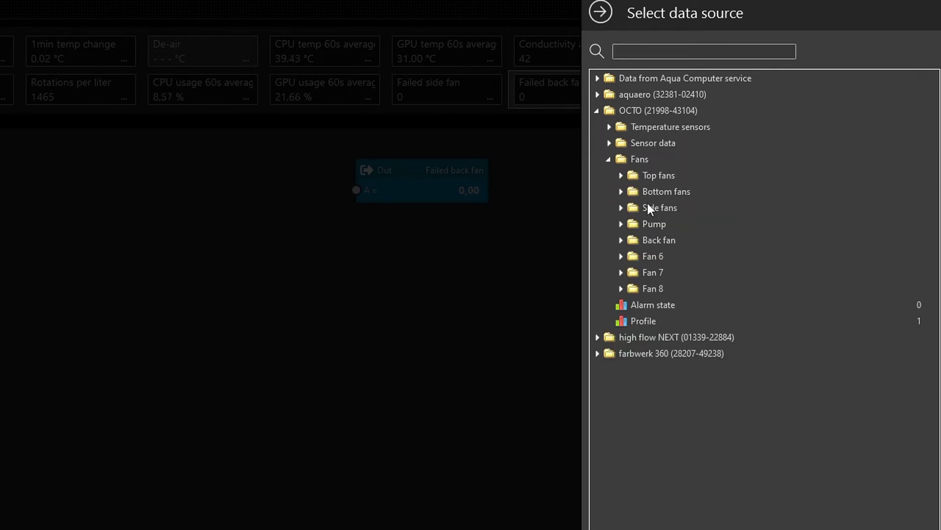
click(622, 238)
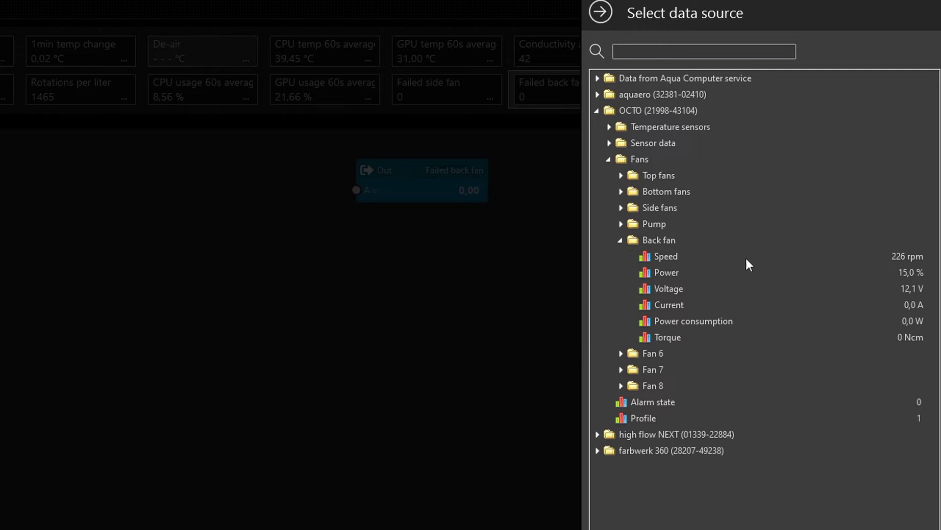
click(661, 251)
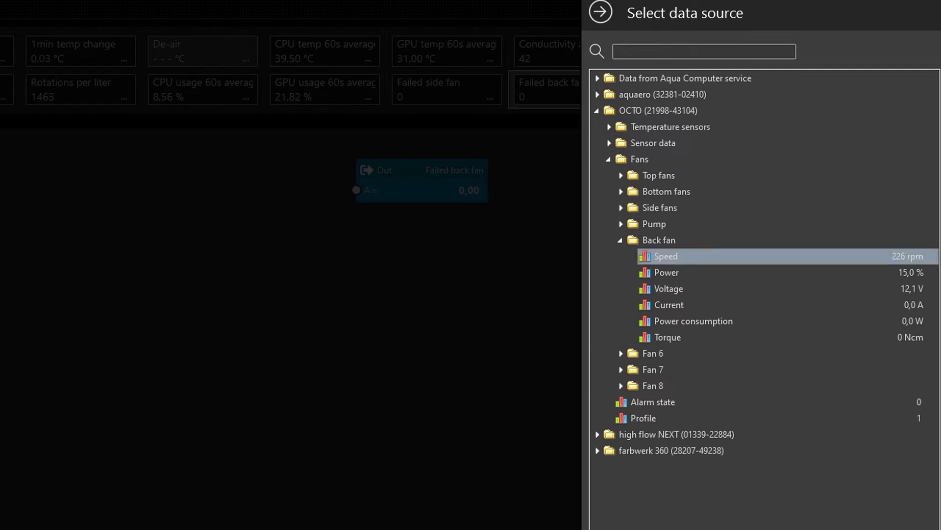
key(Return)
Name the data source 'Speed (rpm)'.
text(S)
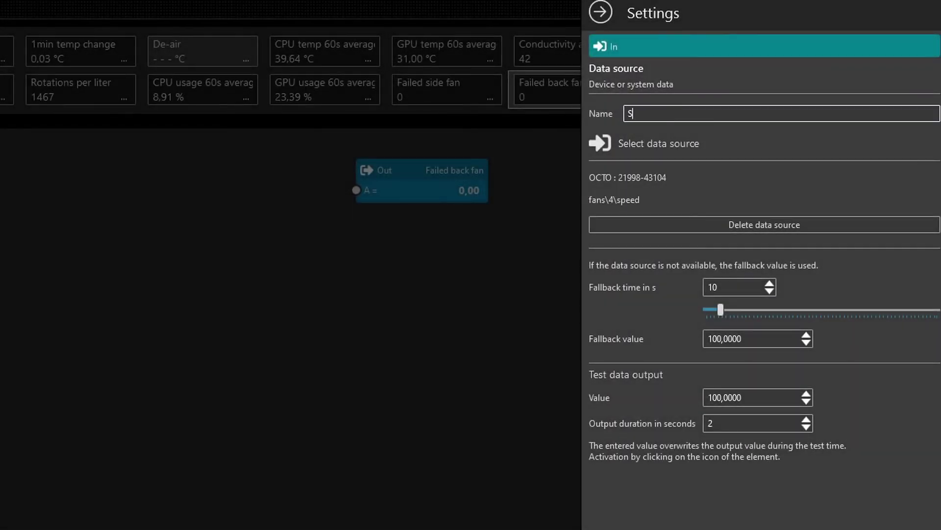
text(peed (rpm,)
key(BackSpace)
text())
click(778, 520)
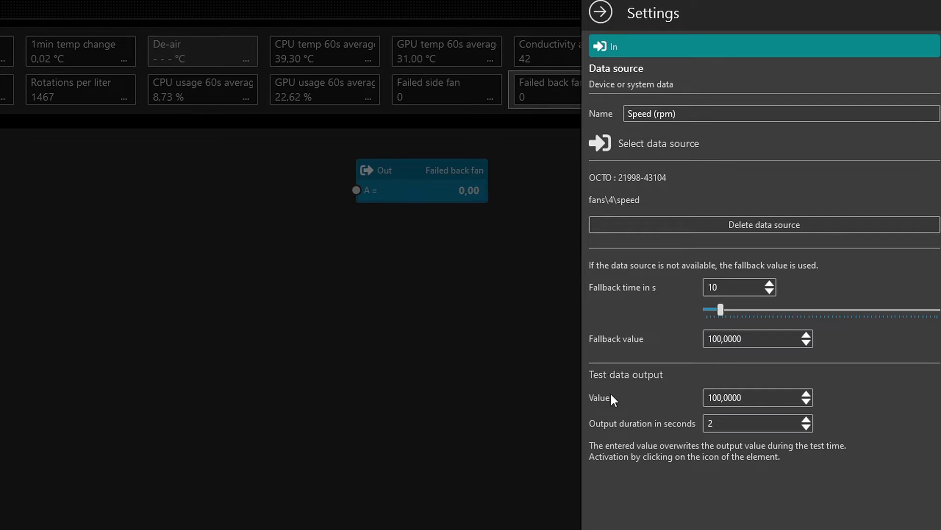
Set the data source's test output value to 0 for 5 seconds.
click(752, 397)
text(0)
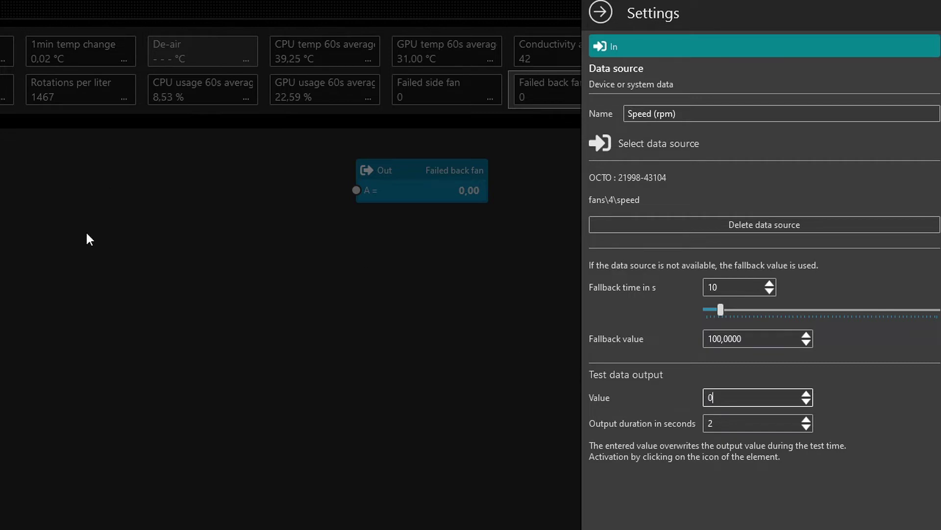
click(740, 424)
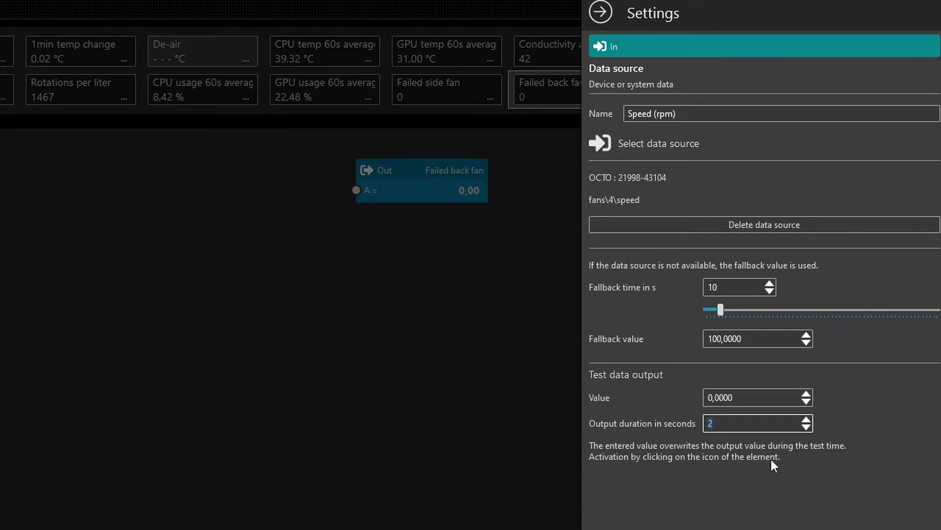
text(5)
click(752, 398)
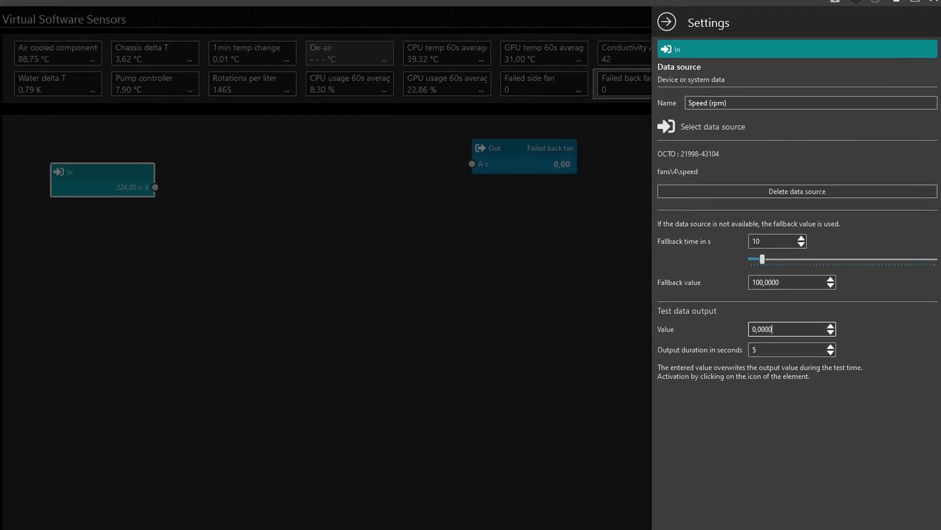
Apply the Speed (rpm) data source settings so it shows the OCTO's 226 rpm.
key(Escape)
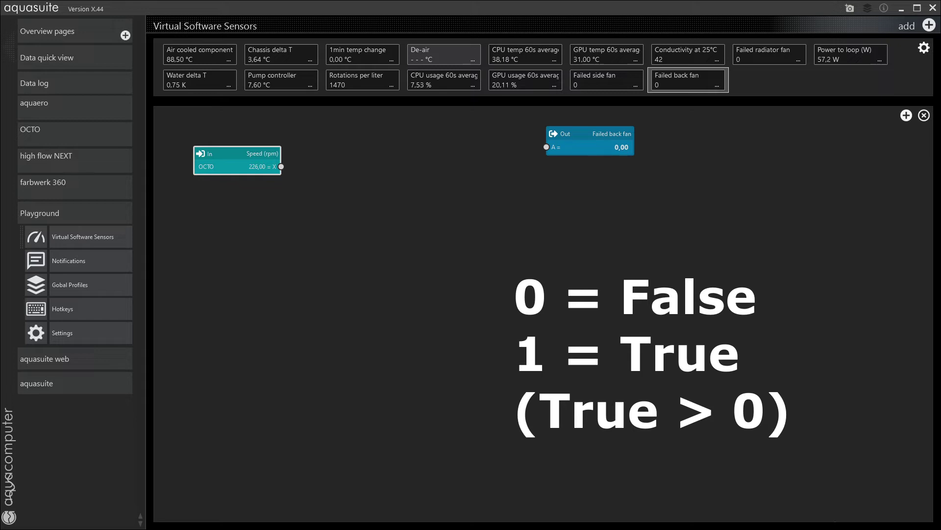
Add a Logic Not block from the Logic functions to the canvas.
click(905, 116)
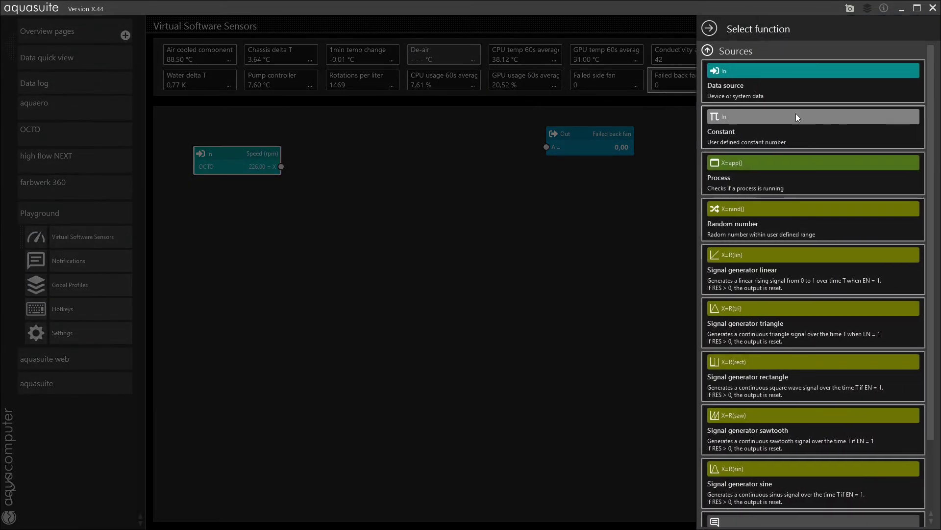
click(708, 52)
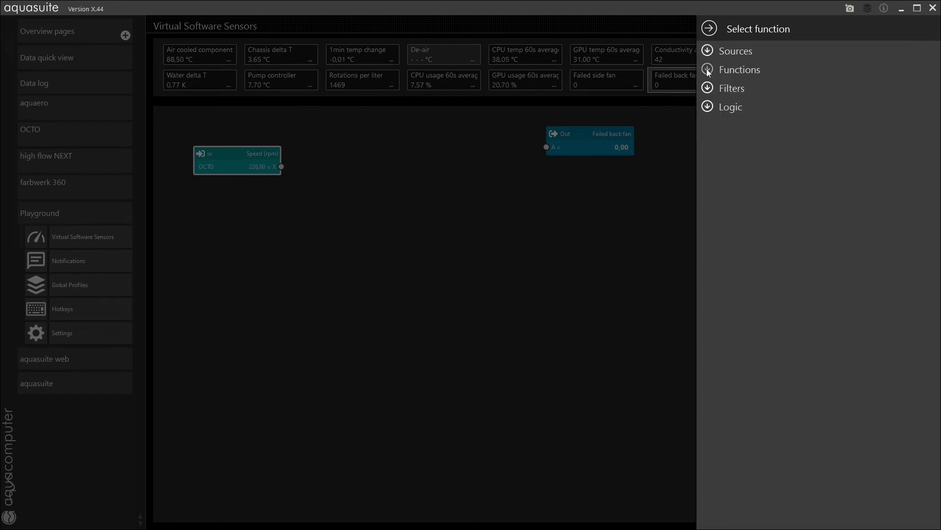
click(708, 70)
click(708, 70)
click(708, 107)
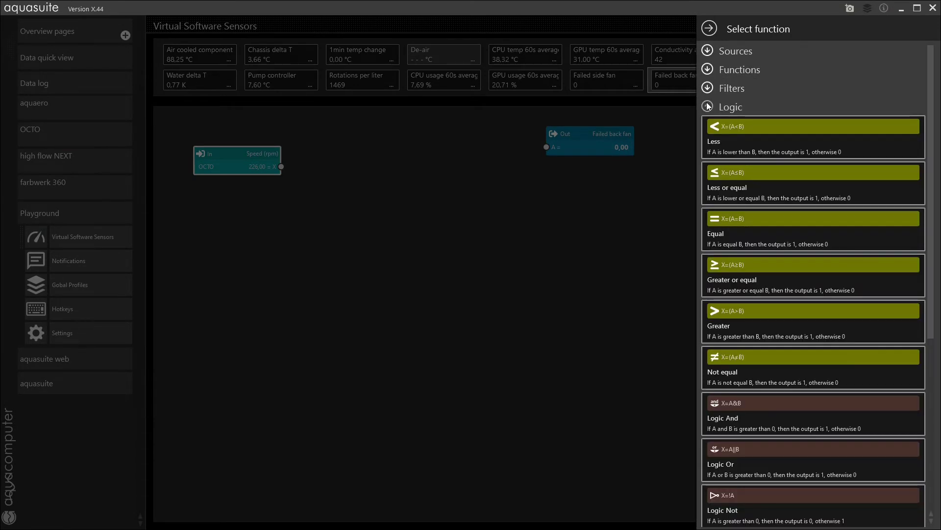
scroll(741, 222, down, 3)
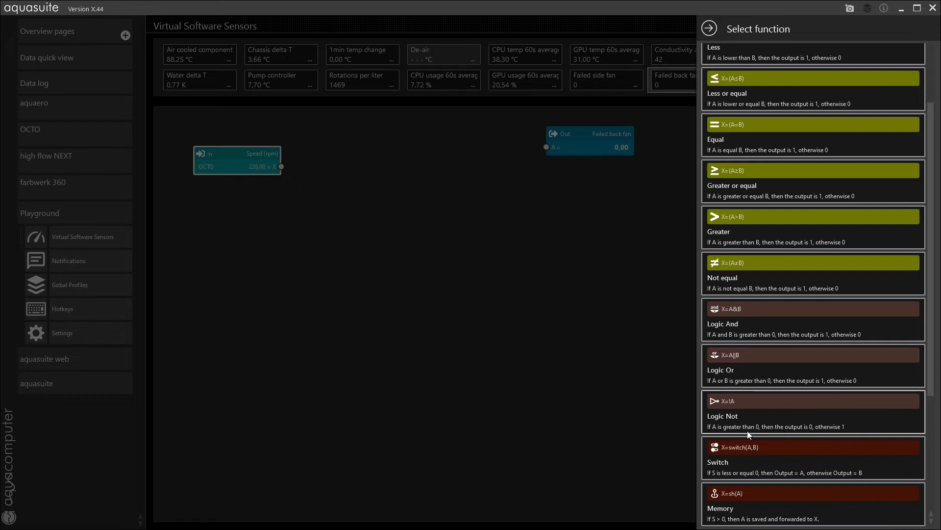
click(738, 417)
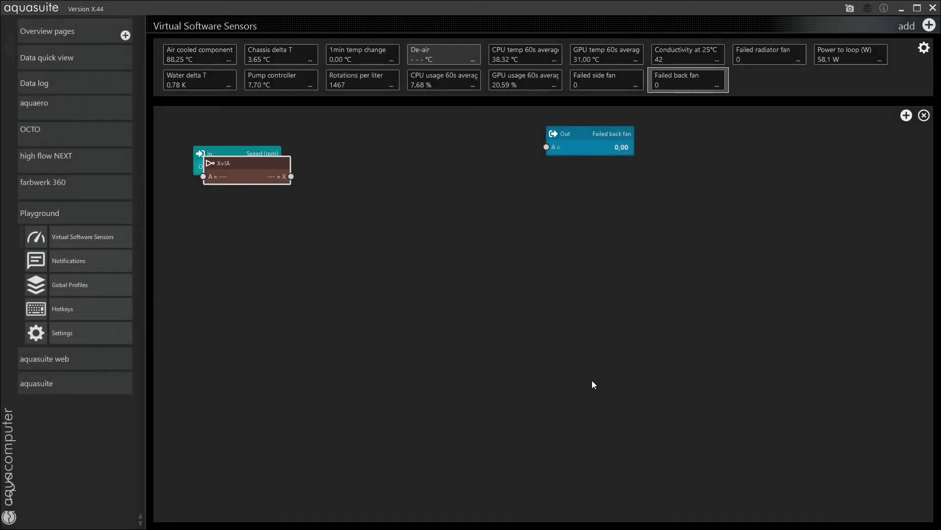
Place the Not block right of the In node and wire Speed (rpm) through it to Failed back fan.
drag(261, 164, 393, 151)
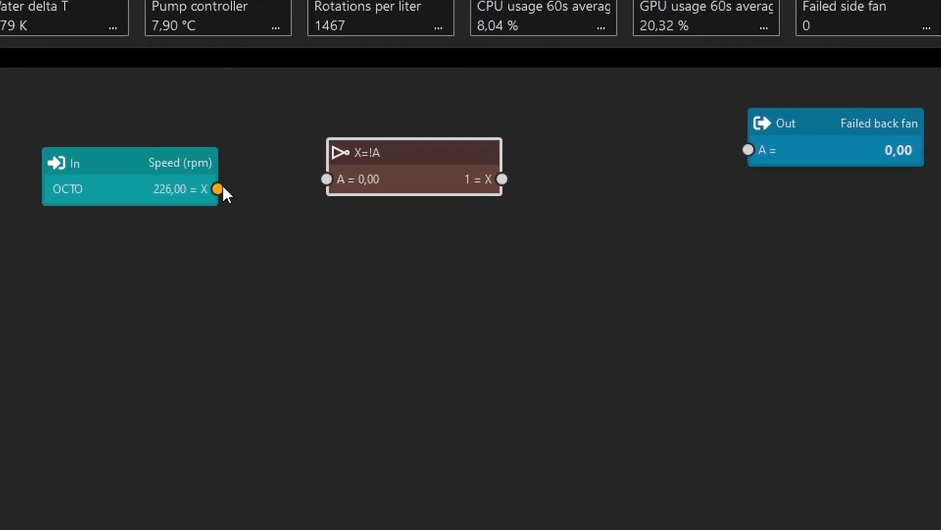
drag(218, 189, 327, 179)
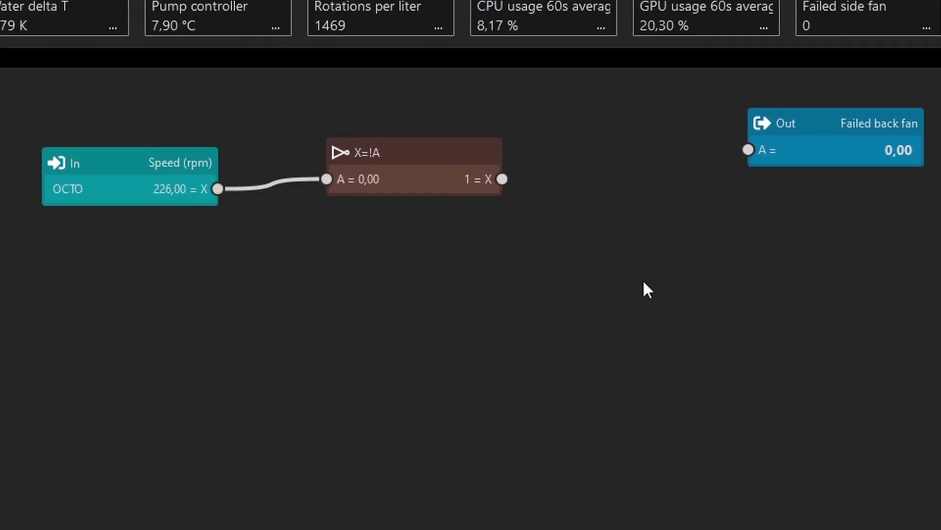
drag(502, 179, 750, 150)
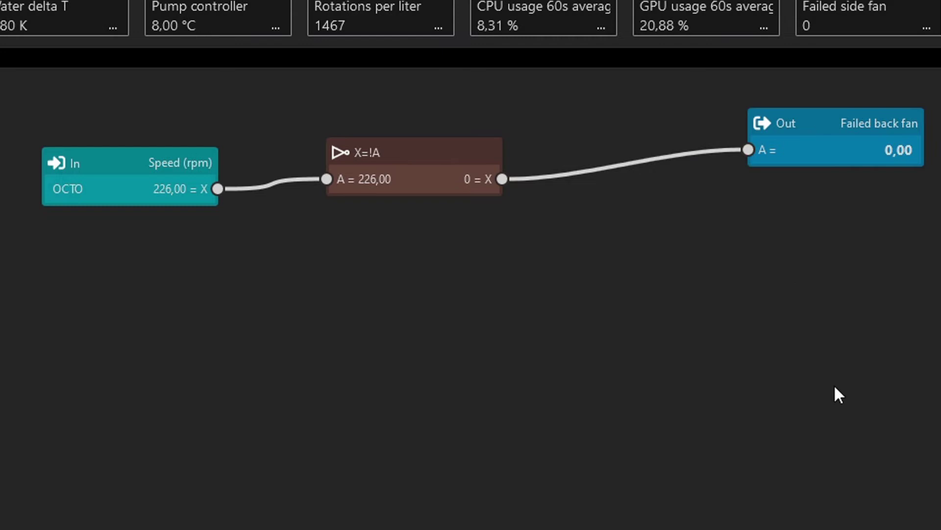
Rename the Not block to 'Stopped?' and align the In, Stopped? and Out nodes in a row.
click(456, 154)
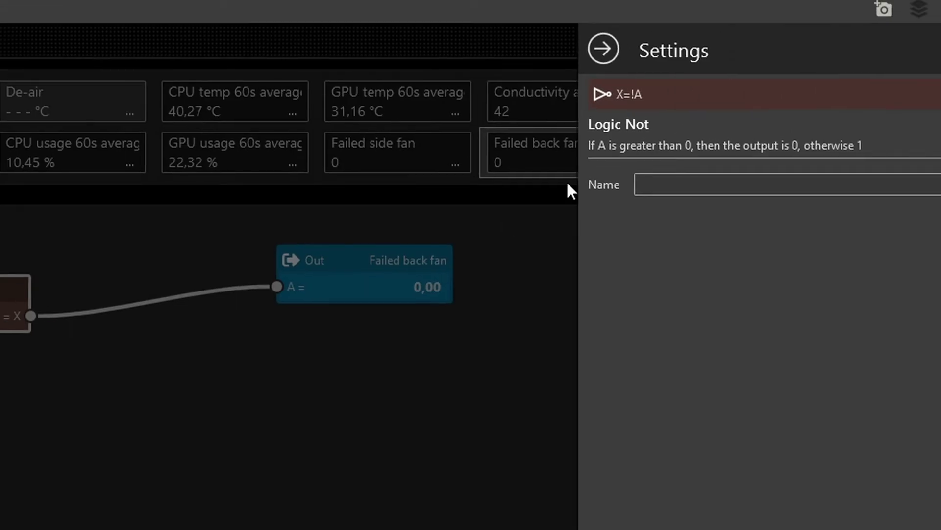
click(666, 182)
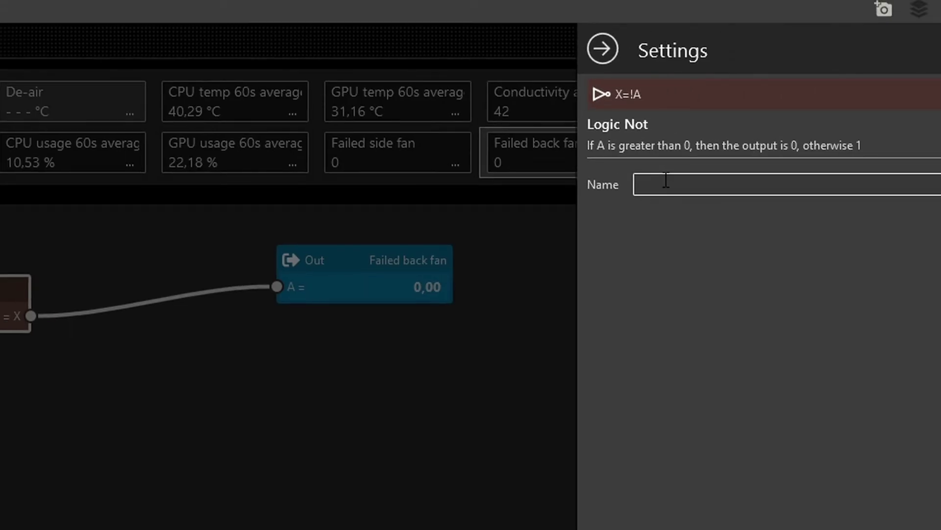
text(Stopped?)
key(Return)
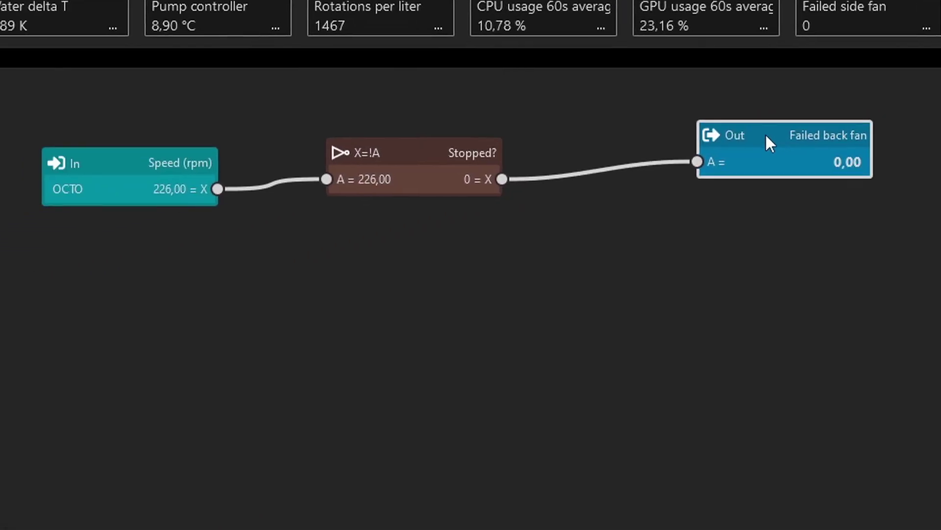
drag(766, 134, 691, 148)
drag(104, 172, 113, 153)
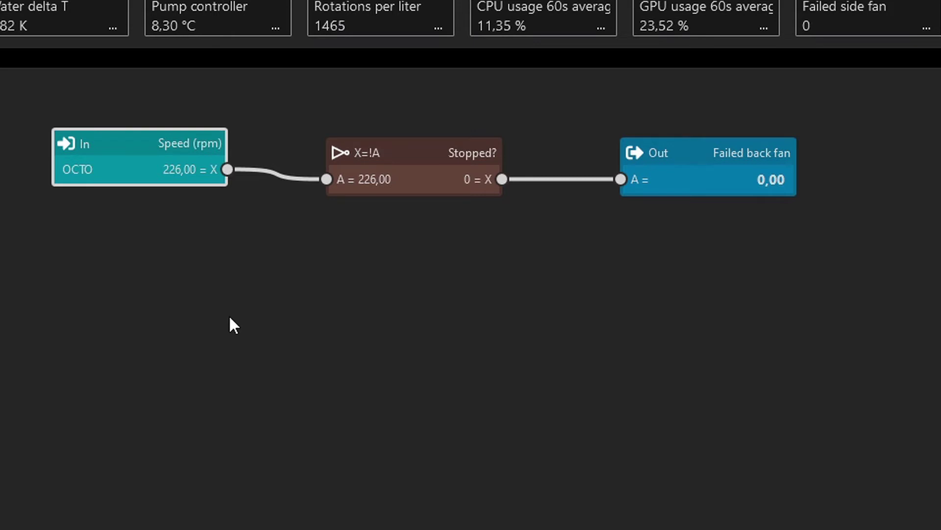
mouse_move(129, 149)
mouse_down()
mouse_move(143, 155)
mouse_move(117, 157)
mouse_up()
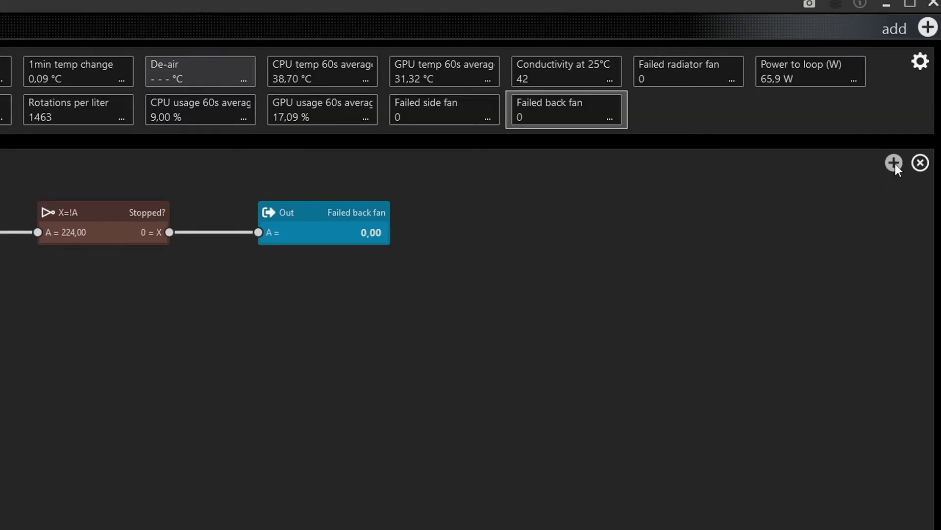
Add a data source input reading the OCTO Back fan's Power.
click(894, 162)
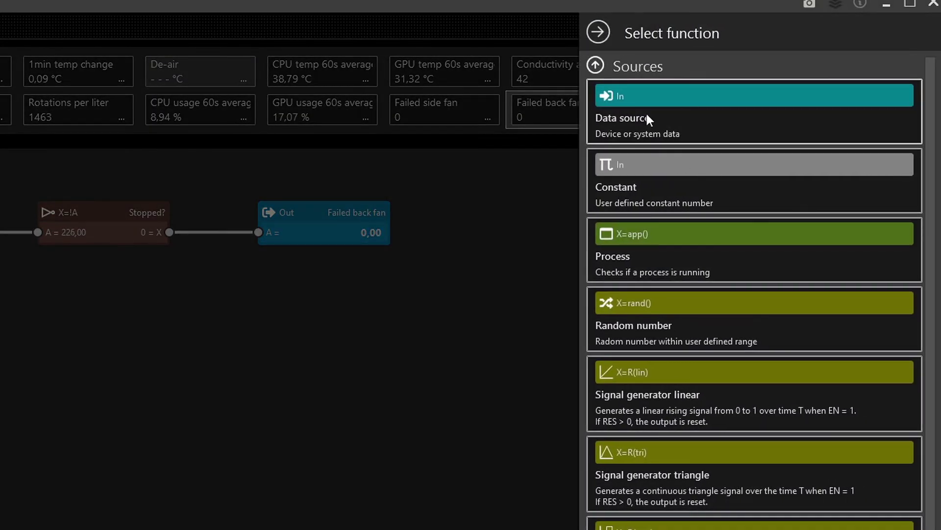
click(637, 93)
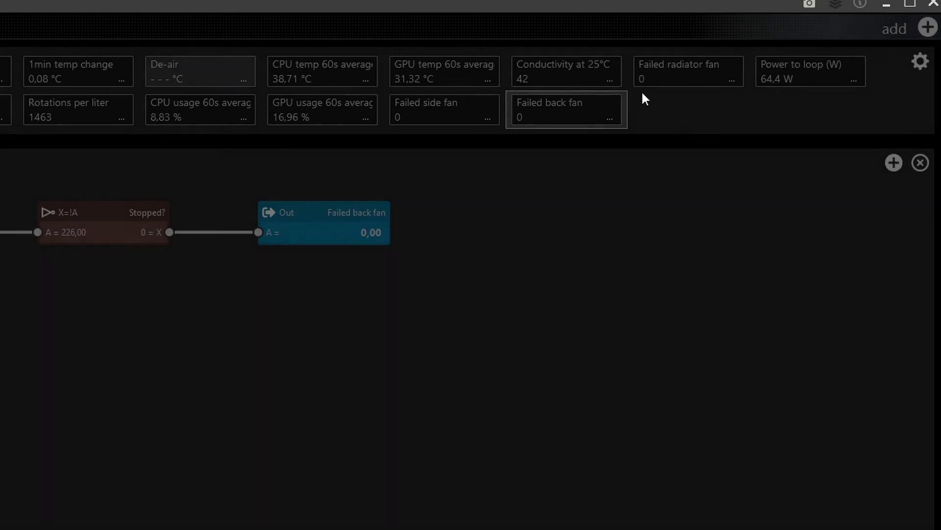
click(619, 162)
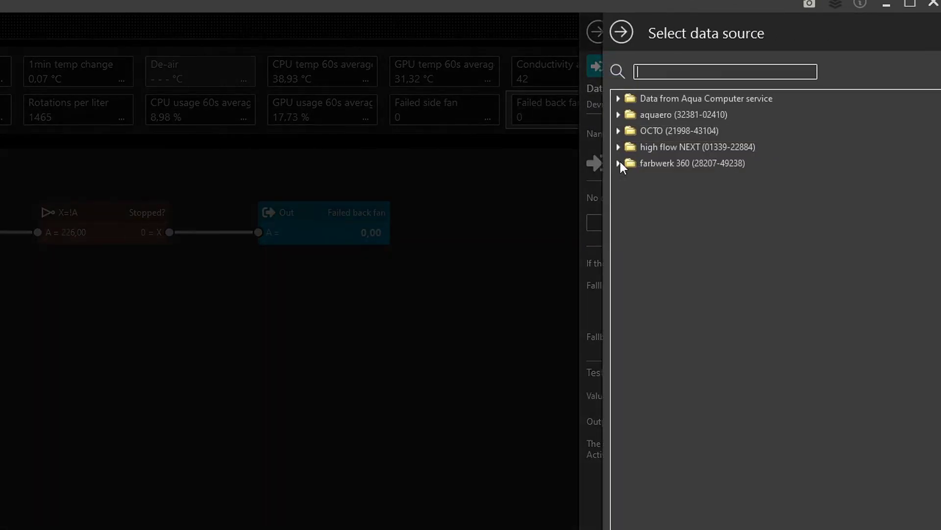
click(594, 131)
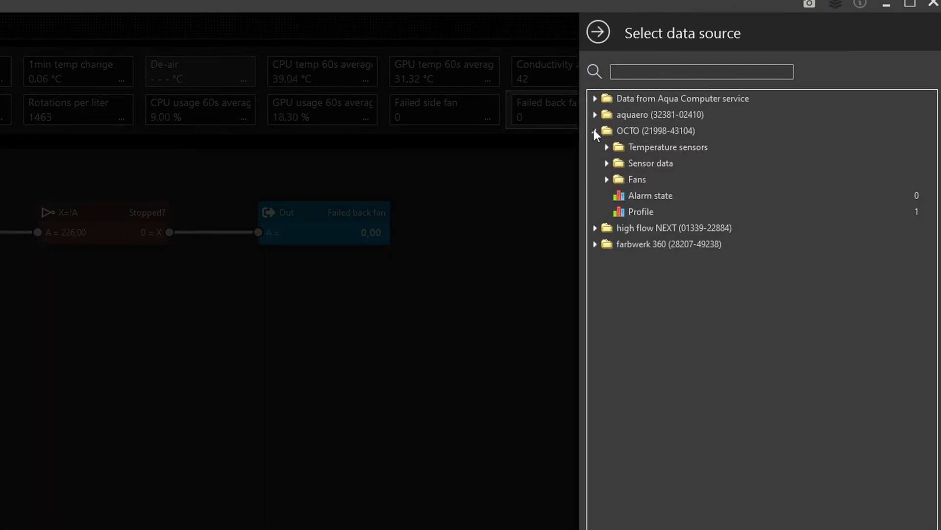
click(606, 179)
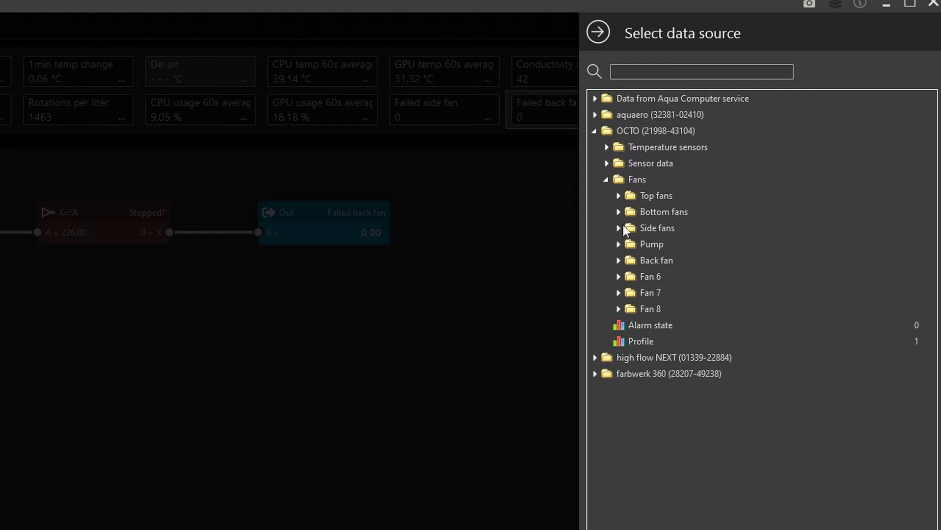
click(619, 260)
click(665, 292)
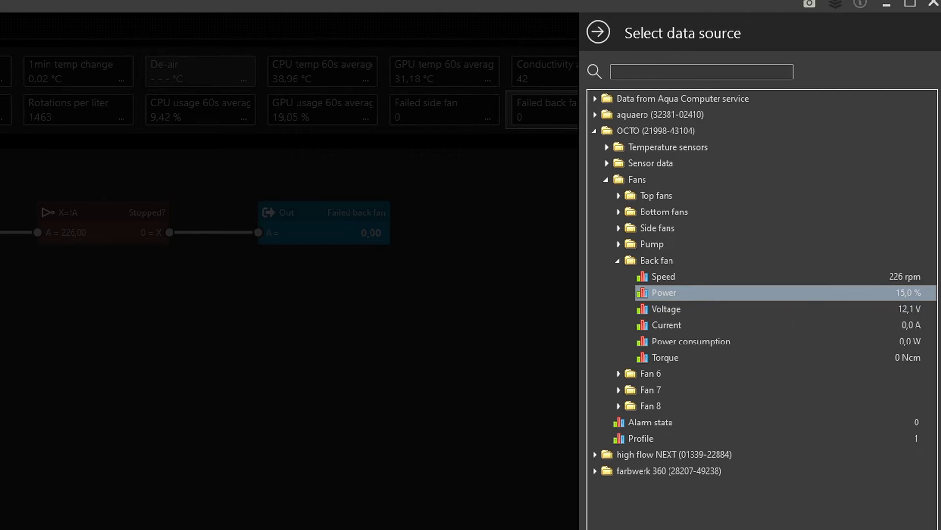
double_click(664, 292)
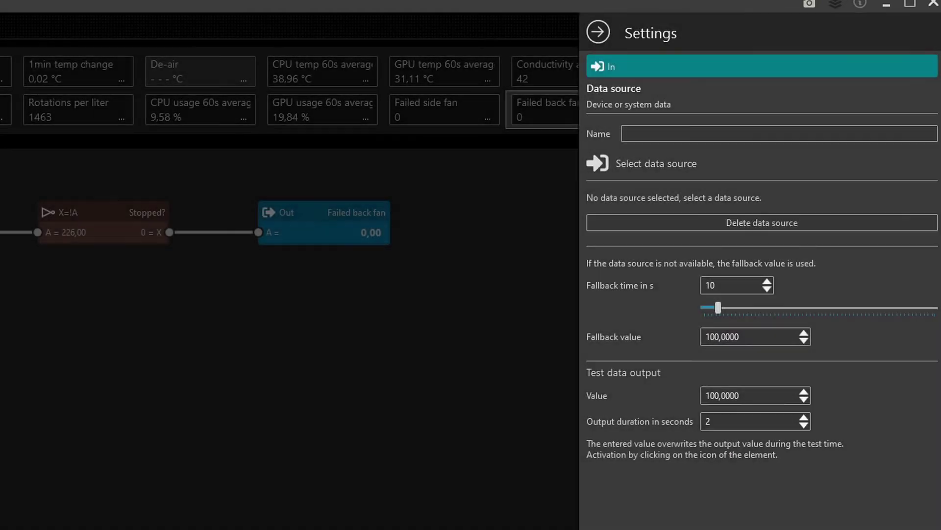
Name the input 'Power (%)', set test value 0 for 5 seconds, and place it under Speed.
text(pO)
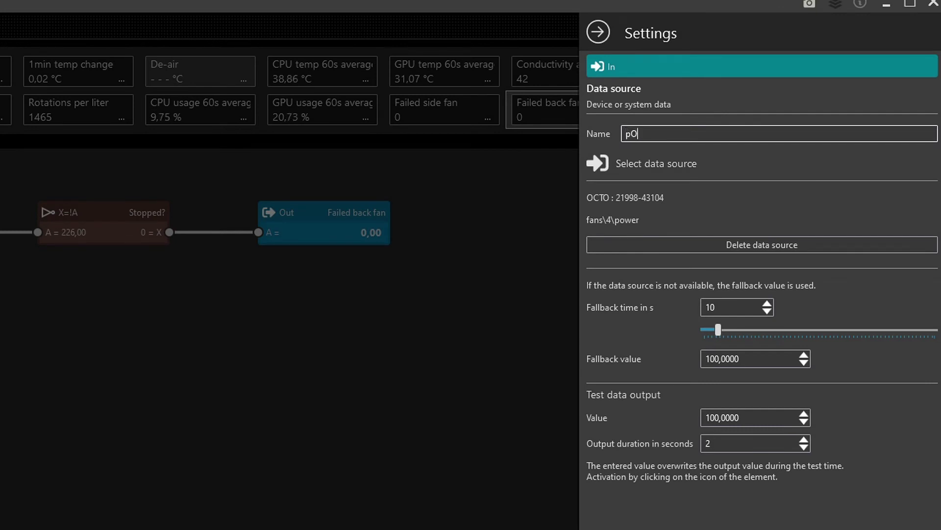
key(BackSpace)
key(BackSpace)
text(Power (%))
click(745, 419)
drag(746, 420, 670, 412)
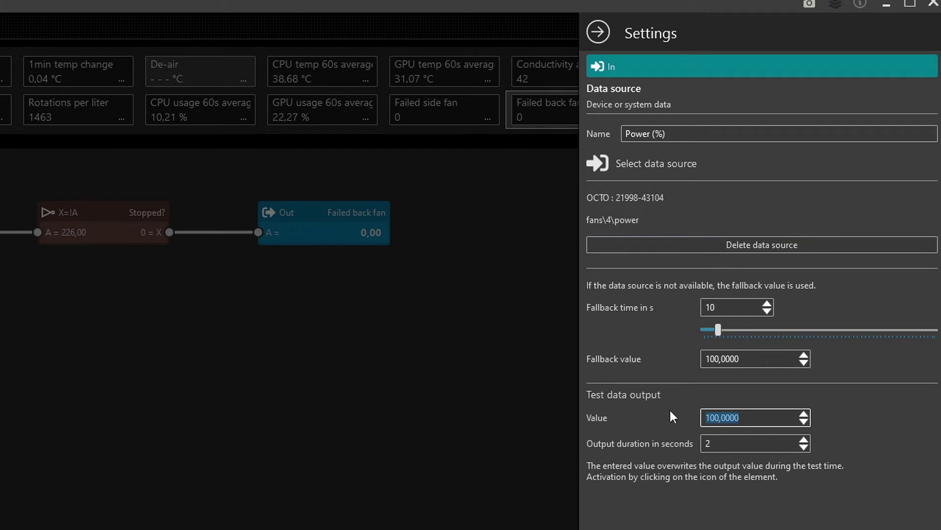
text(0)
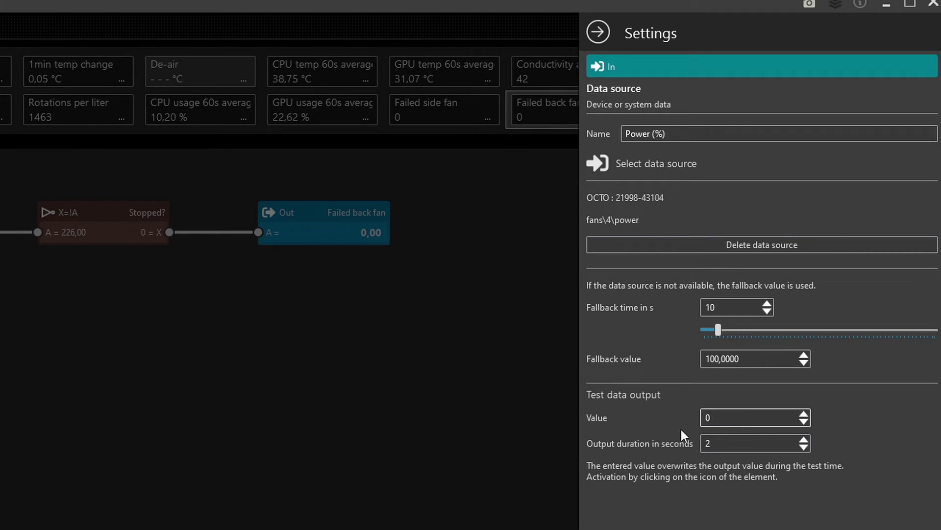
key(Tab)
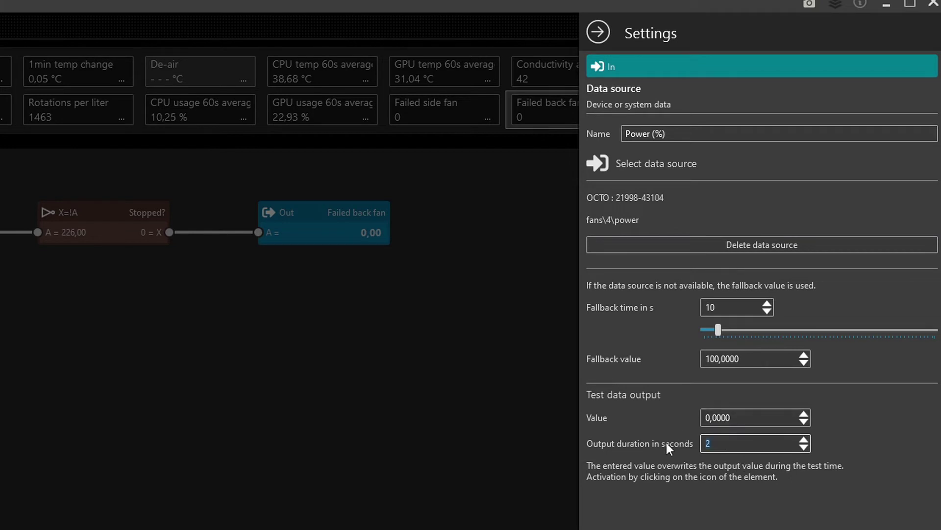
text(5)
key(Escape)
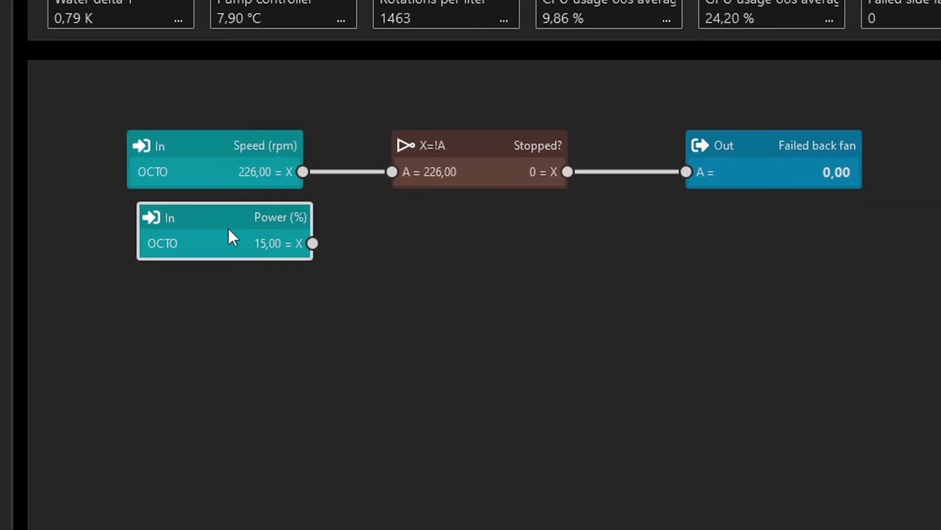
drag(230, 236, 221, 251)
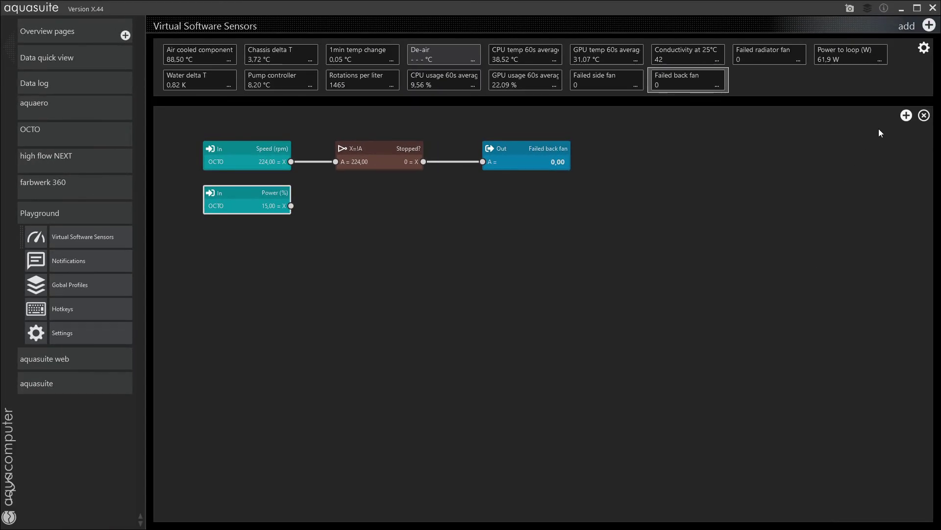
Add a constant node below Power (%) with output value 12.
click(906, 115)
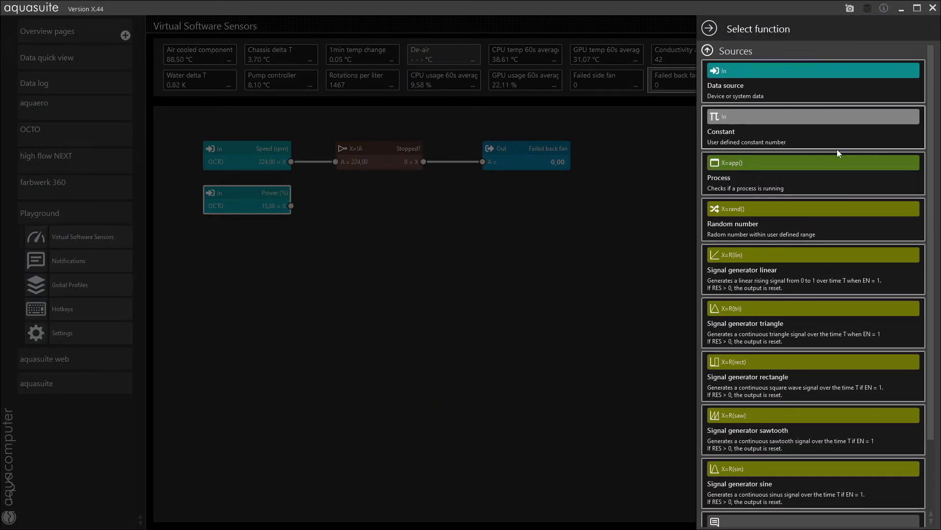
click(793, 133)
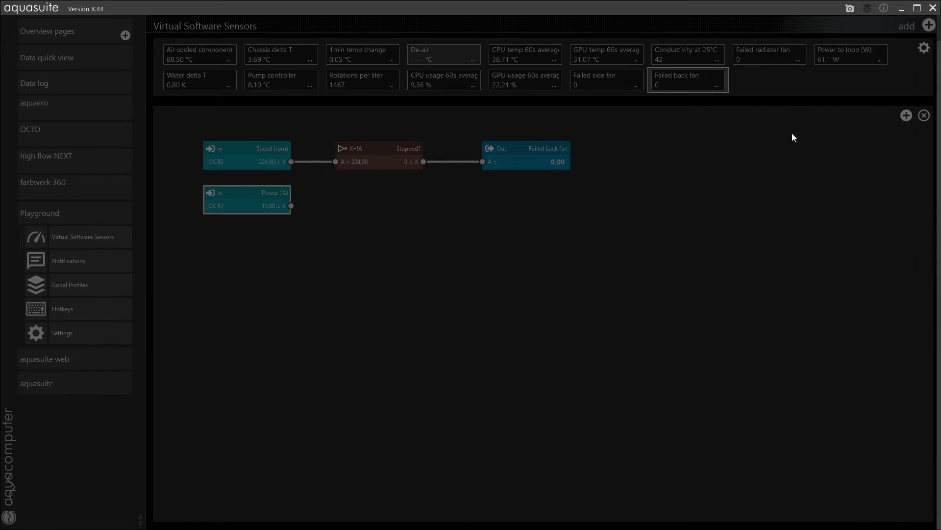
drag(281, 180, 263, 227)
click(217, 245)
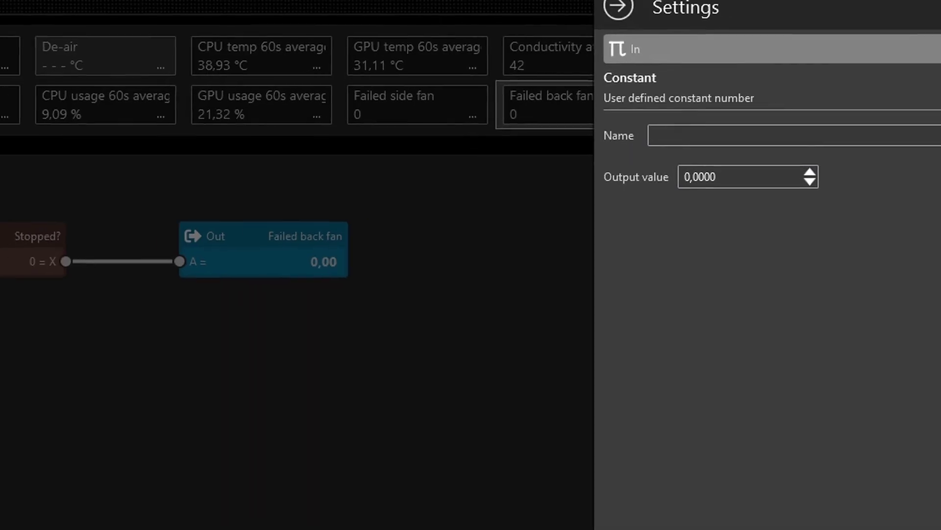
drag(727, 181, 640, 188)
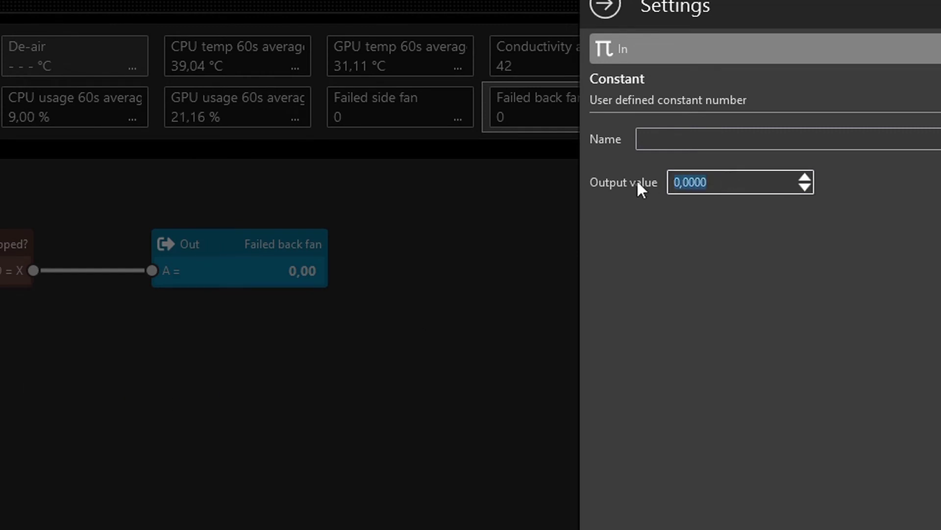
text(12)
Name the constant 'Spin threshold (%)'.
click(706, 142)
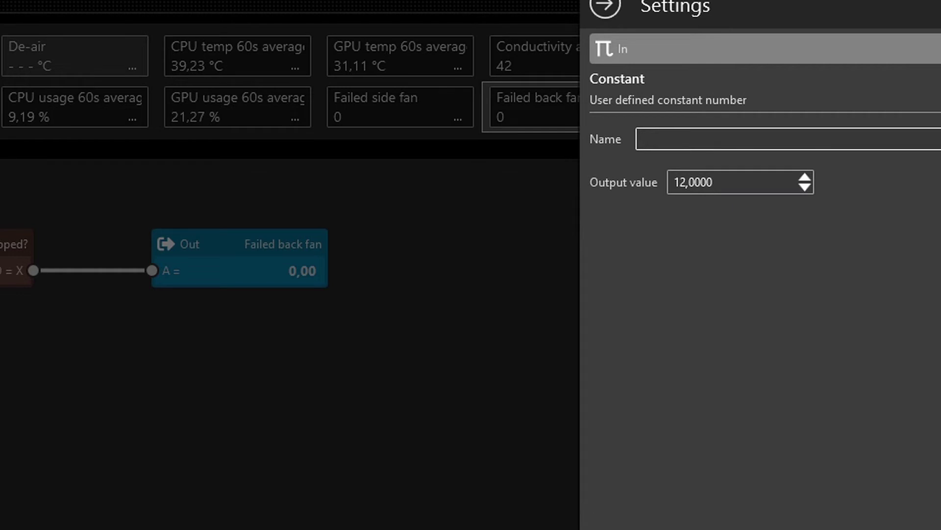
text(Spin treshold)
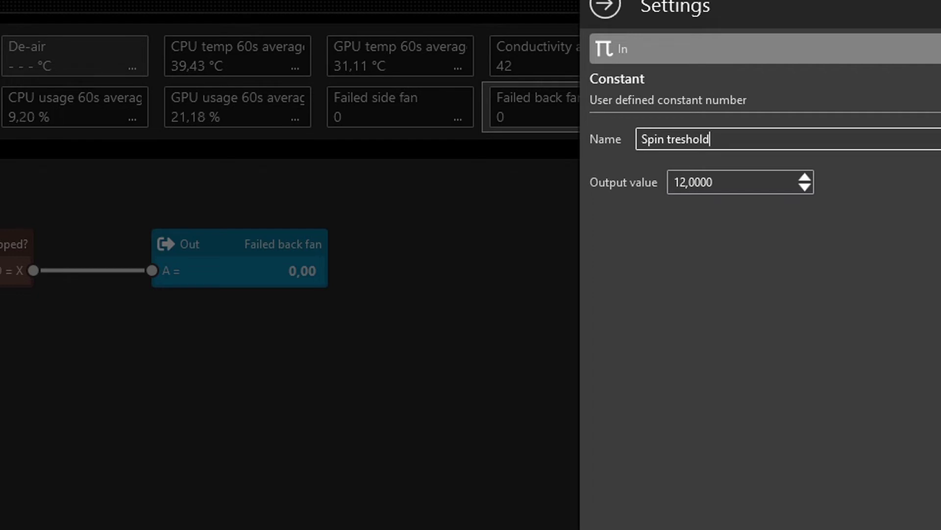
key(Left)
key(Left)
key(Left)
key(Left)
key(Left)
key(Left)
key(Left)
text(h)
key(End)
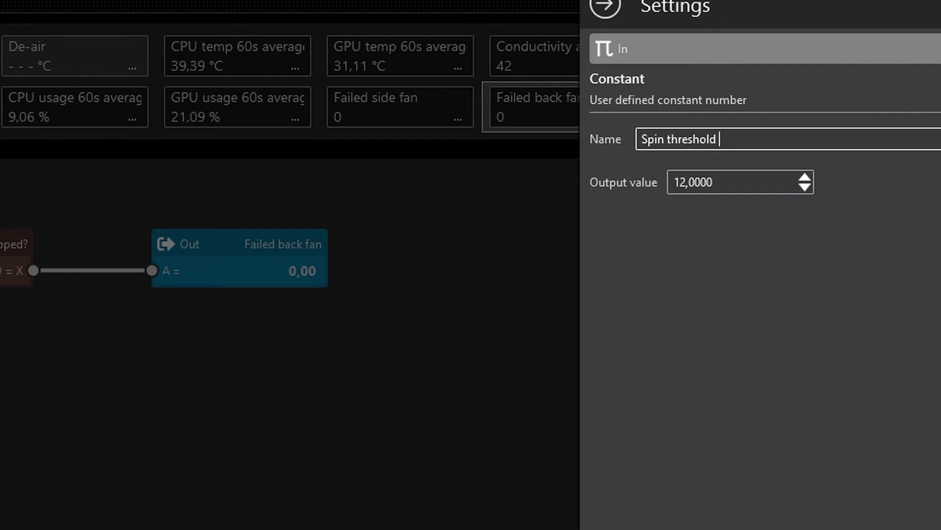
text((%))
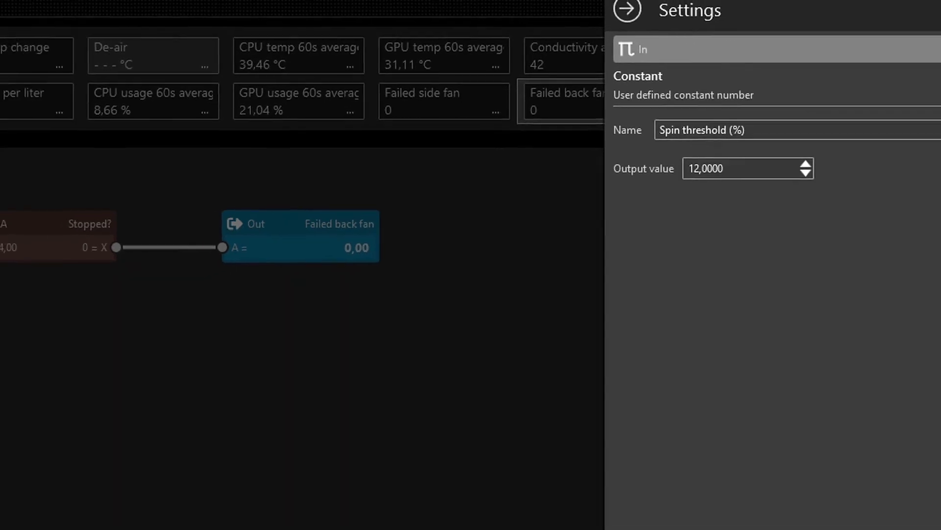
key(Escape)
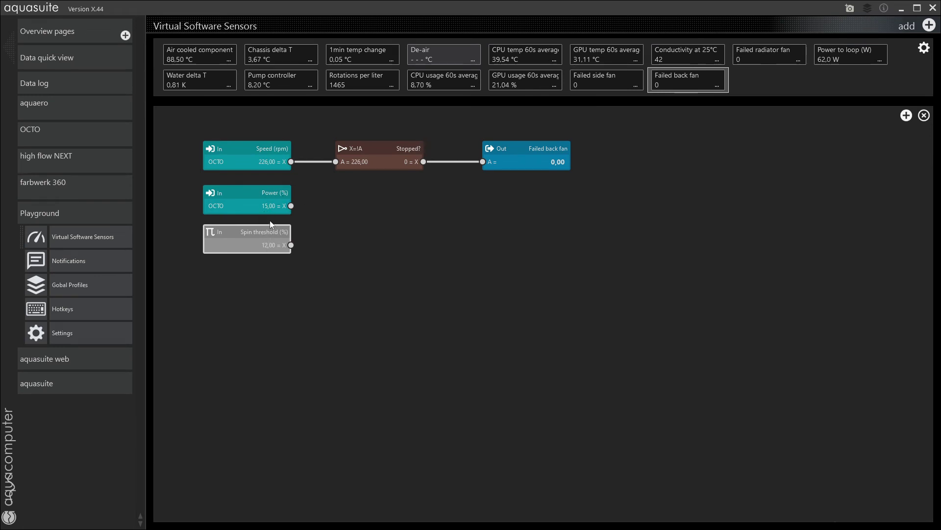
Add a Greater (A>B) node with Power (%) wired to A and Spin threshold (%) to B.
click(905, 116)
click(707, 51)
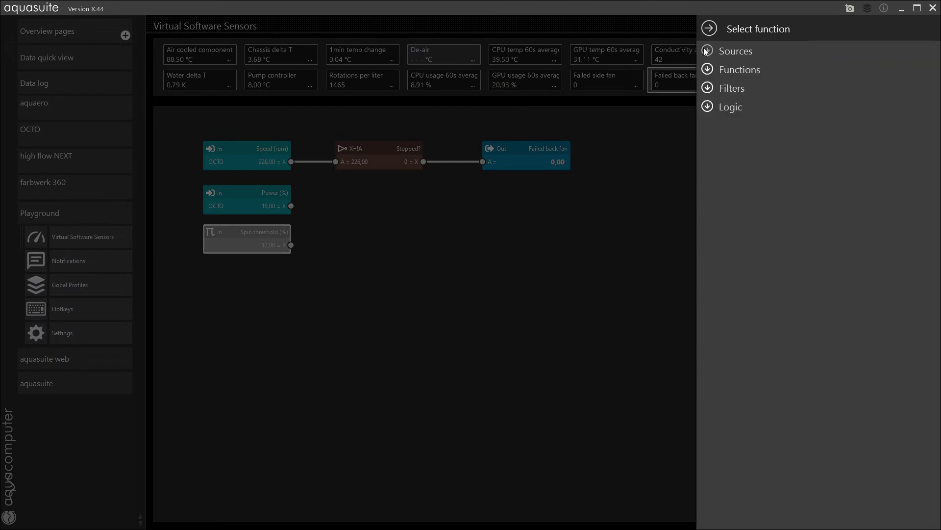
click(707, 107)
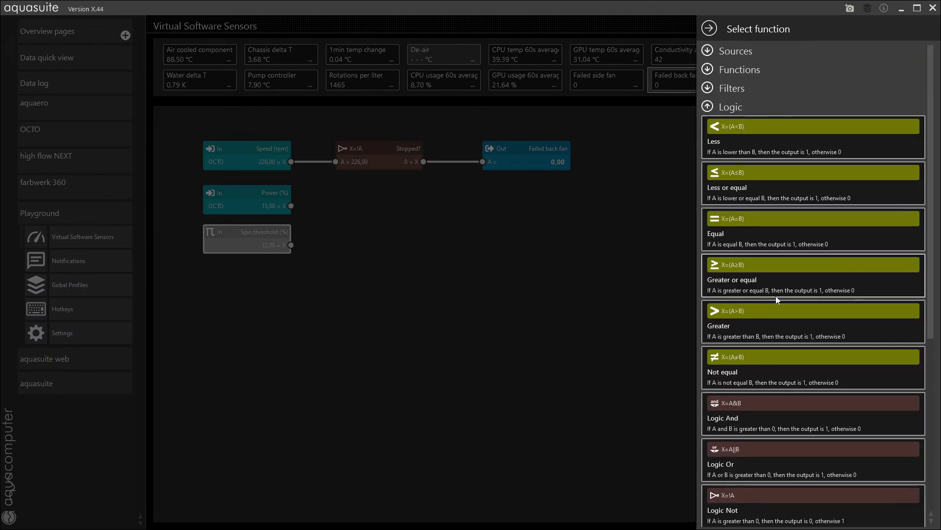
click(754, 317)
drag(330, 211, 491, 239)
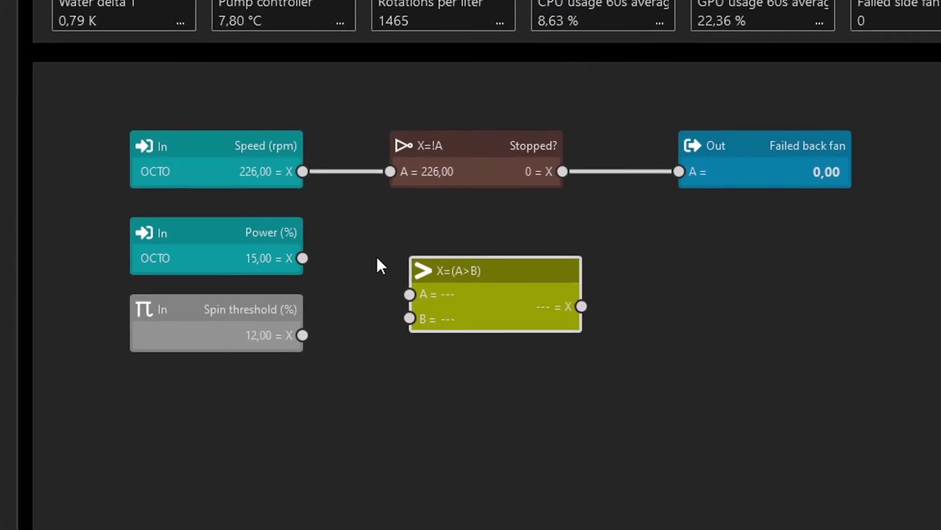
drag(296, 228, 366, 250)
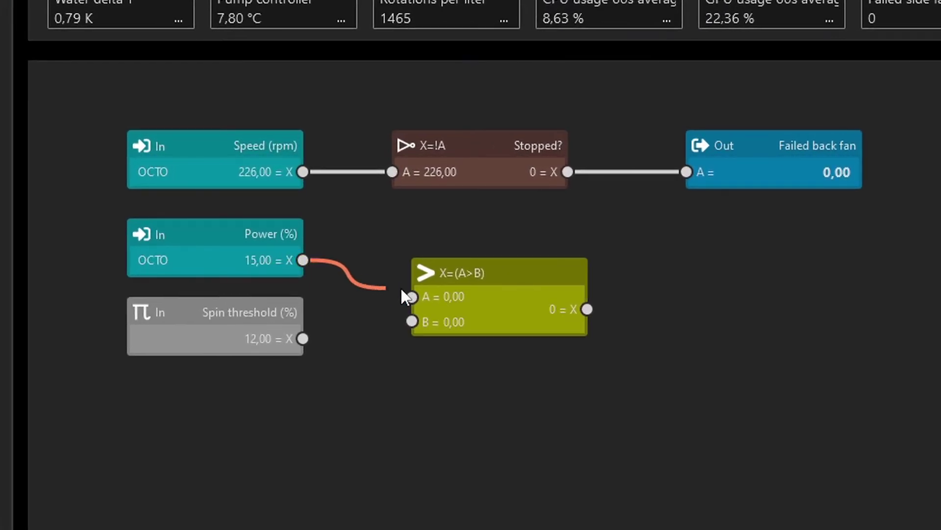
drag(402, 289, 407, 294)
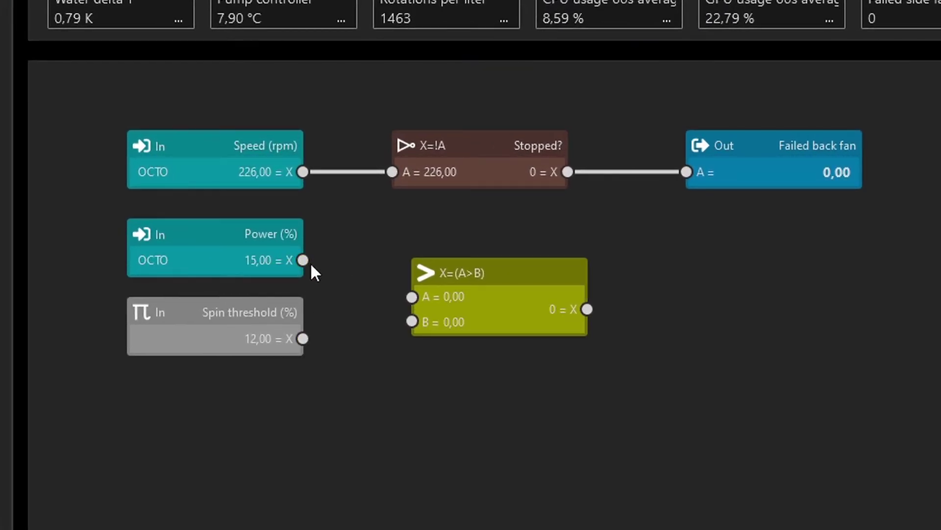
drag(304, 260, 411, 297)
drag(303, 338, 416, 321)
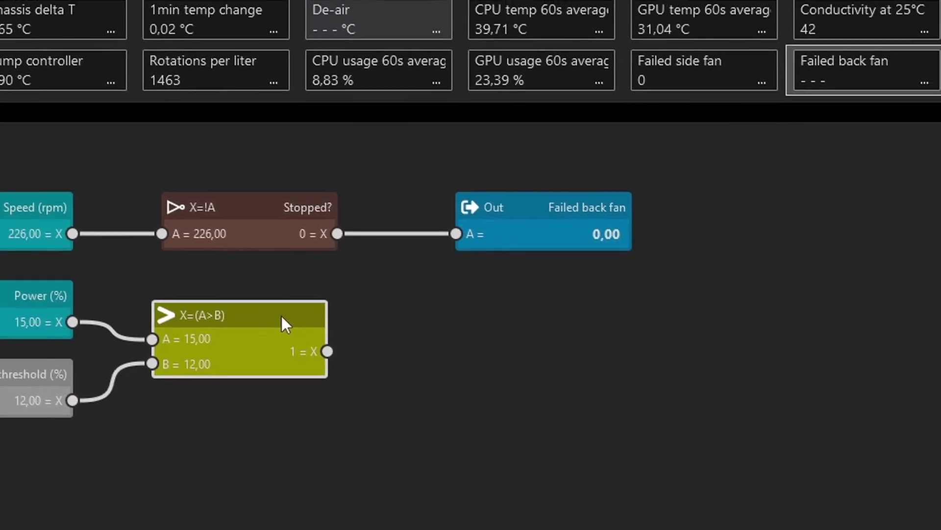
Name the comparison node 'Should spin?'.
click(541, 279)
click(828, 150)
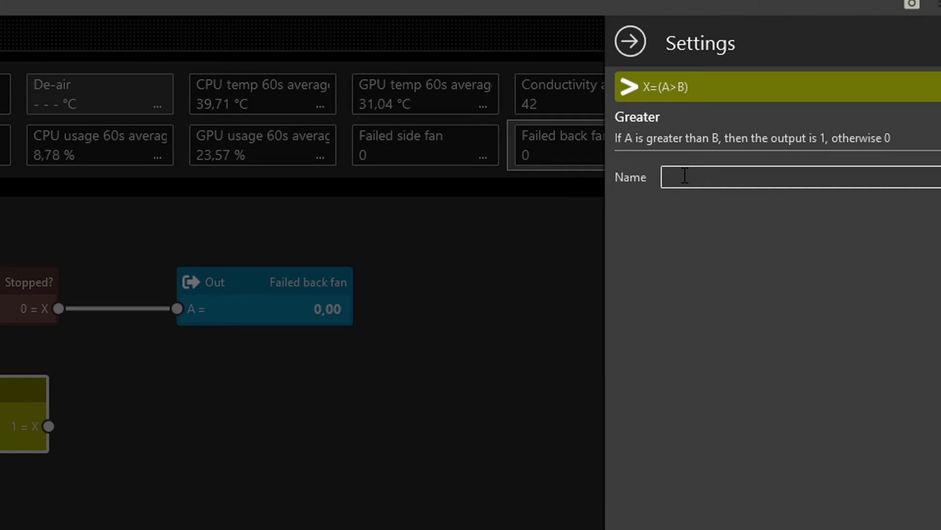
text(Should f)
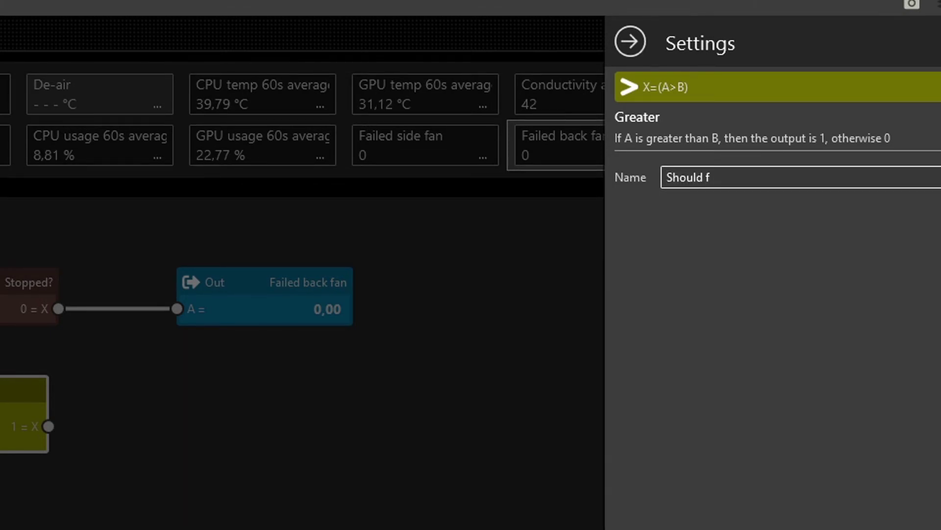
key(BackSpace)
text(spin?)
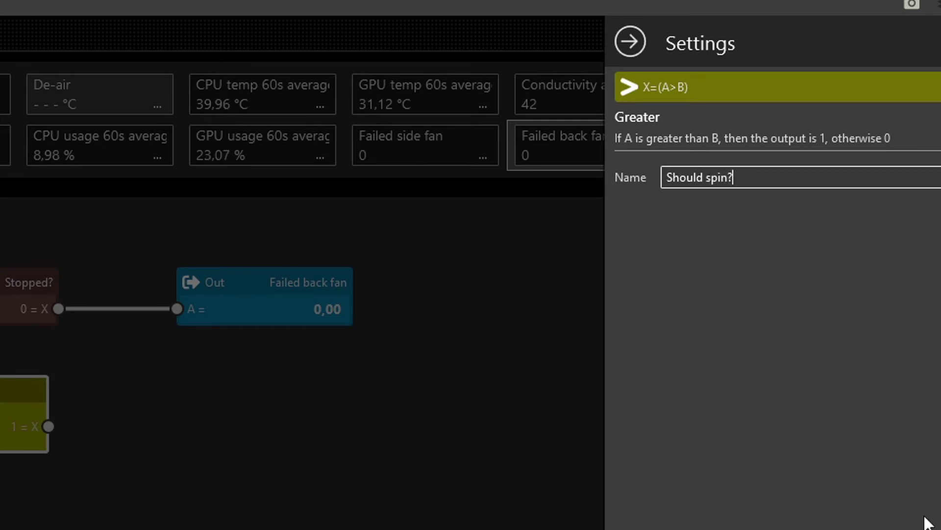
key(Return)
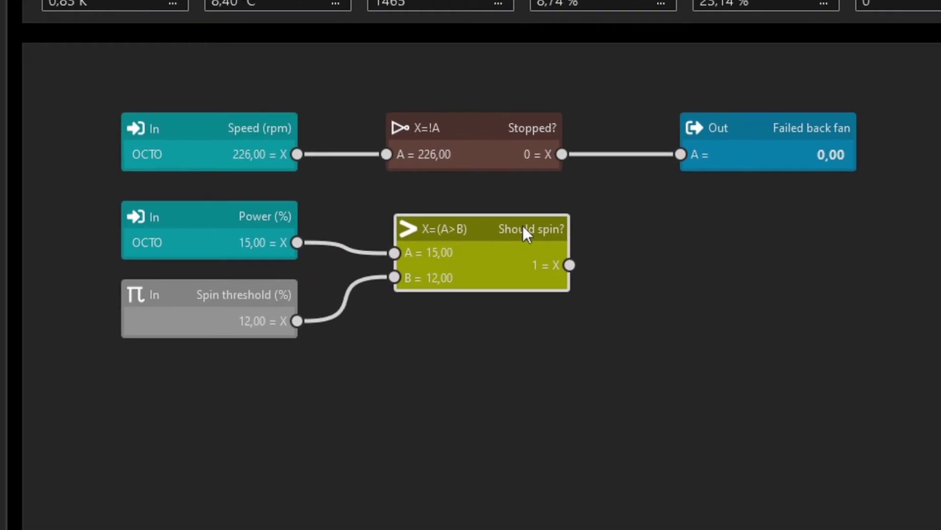
Reposition the Should spin? node and move the Failed back fan output further right.
drag(523, 226, 514, 223)
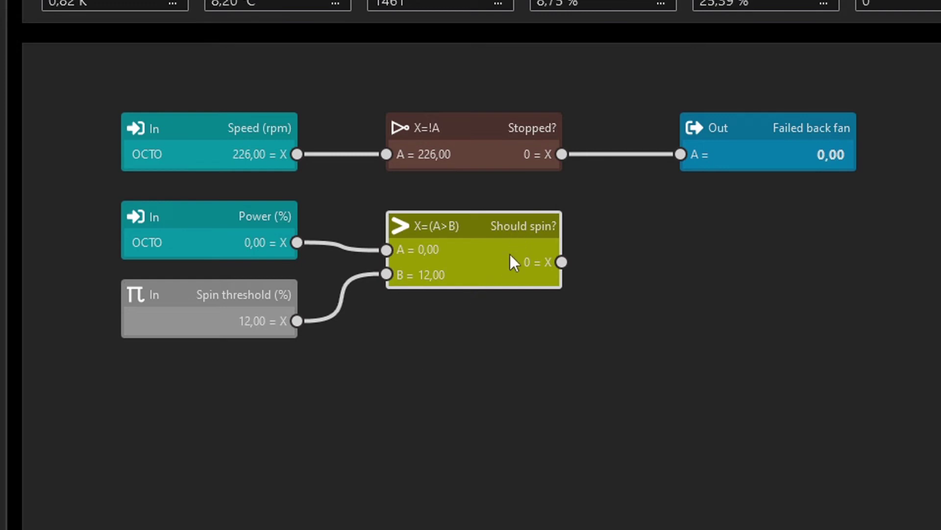
drag(543, 242, 489, 229)
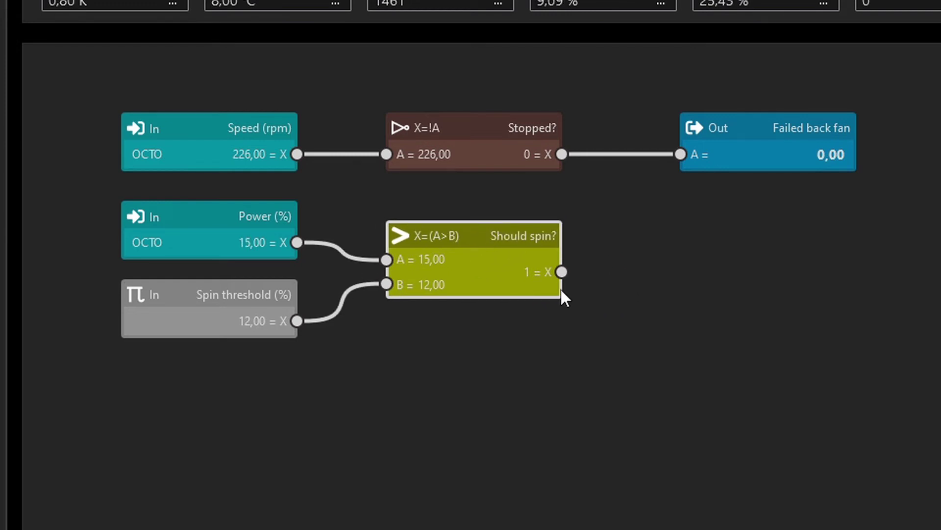
drag(758, 127, 885, 147)
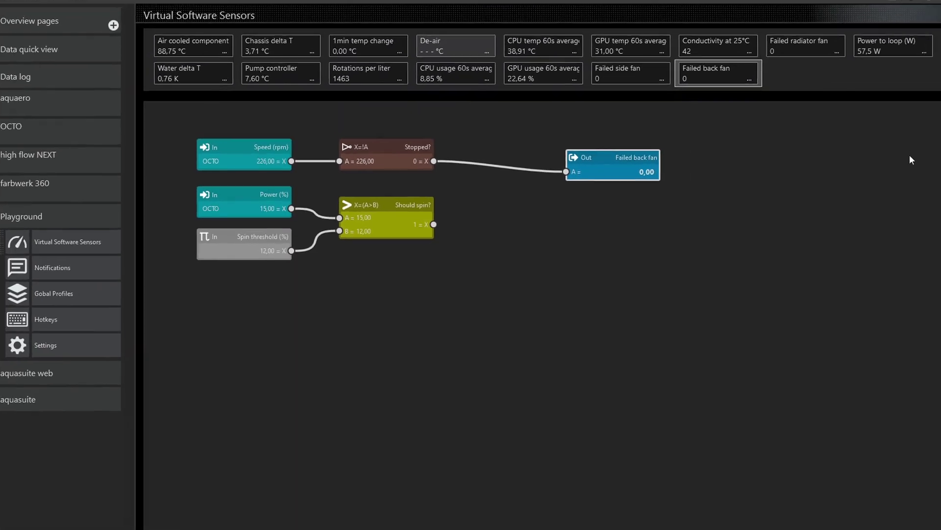
Add a Multiplication (X=A*B) node to the graph.
click(937, 112)
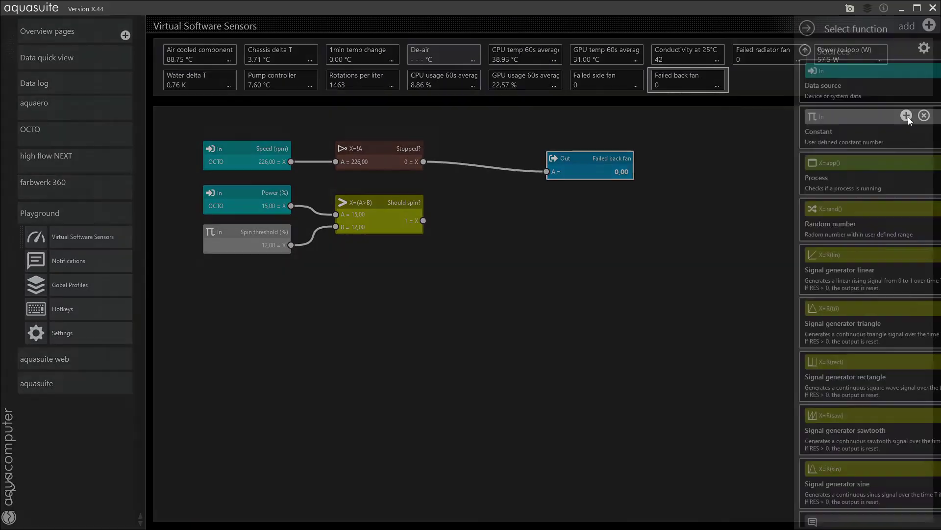
click(708, 52)
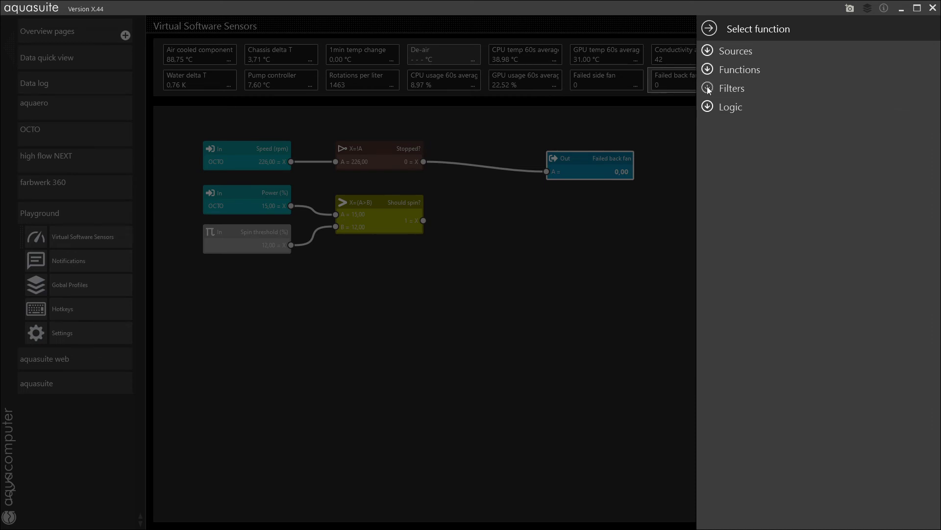
click(710, 70)
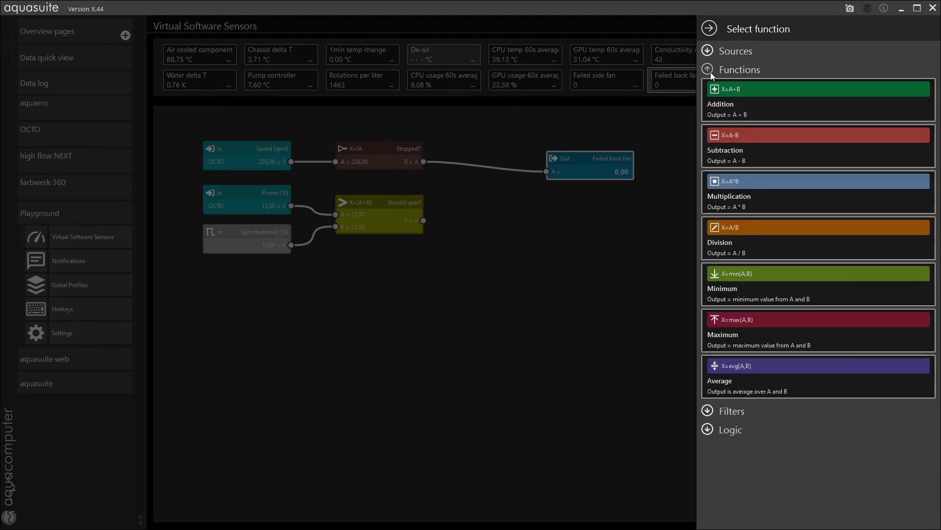
click(744, 199)
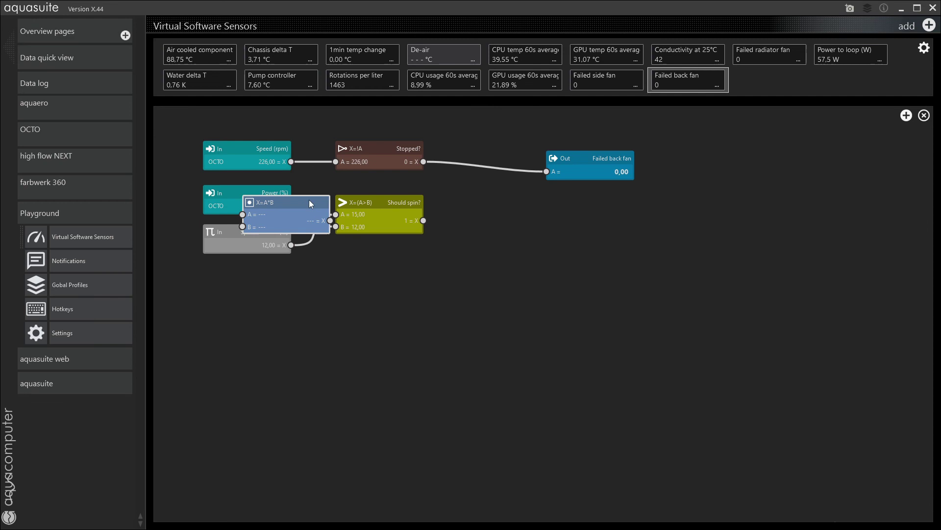
drag(310, 203, 538, 217)
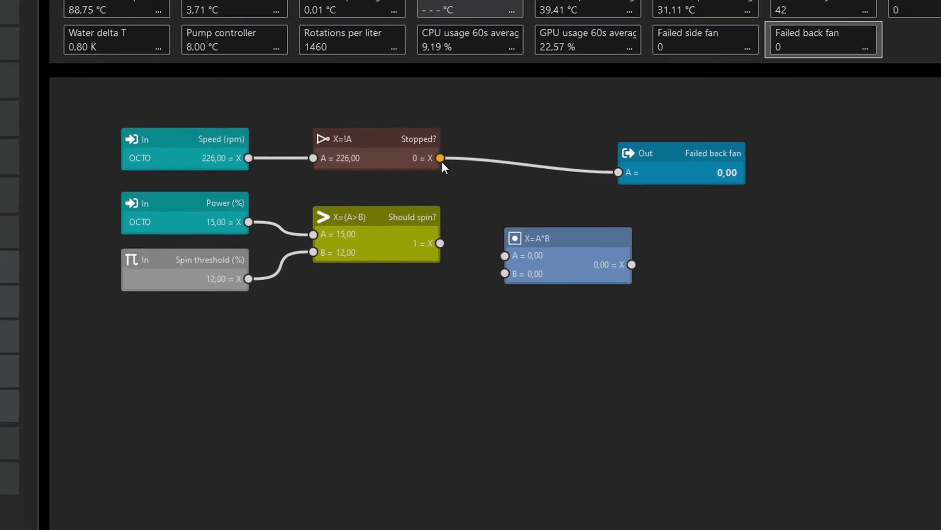
Wire Stopped? to A and Should spin? to B, with the product feeding Failed back fan.
drag(423, 161, 468, 233)
drag(534, 284, 534, 298)
drag(691, 287, 675, 174)
drag(746, 145, 852, 146)
drag(637, 245, 629, 165)
drag(839, 149, 804, 164)
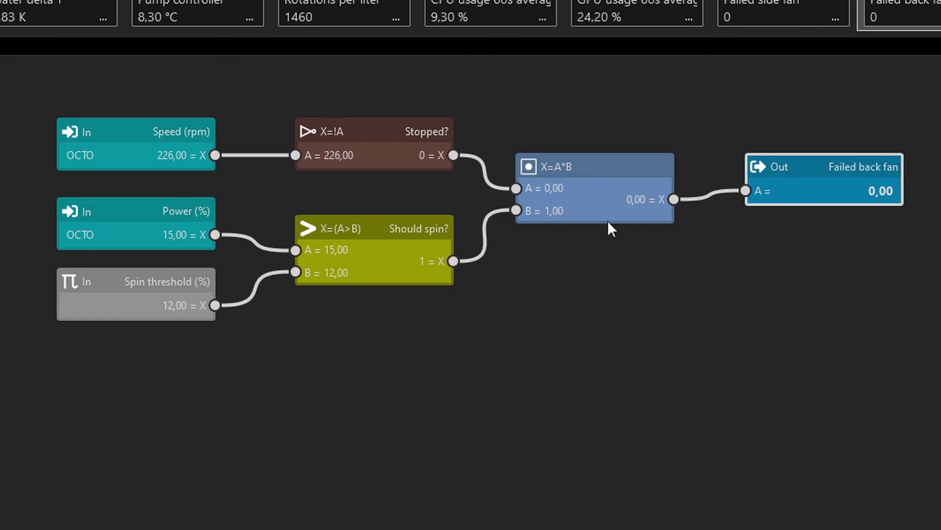
Send the Speed input's zero test value and confirm Failed back fan turns to 1.
drag(797, 170, 788, 180)
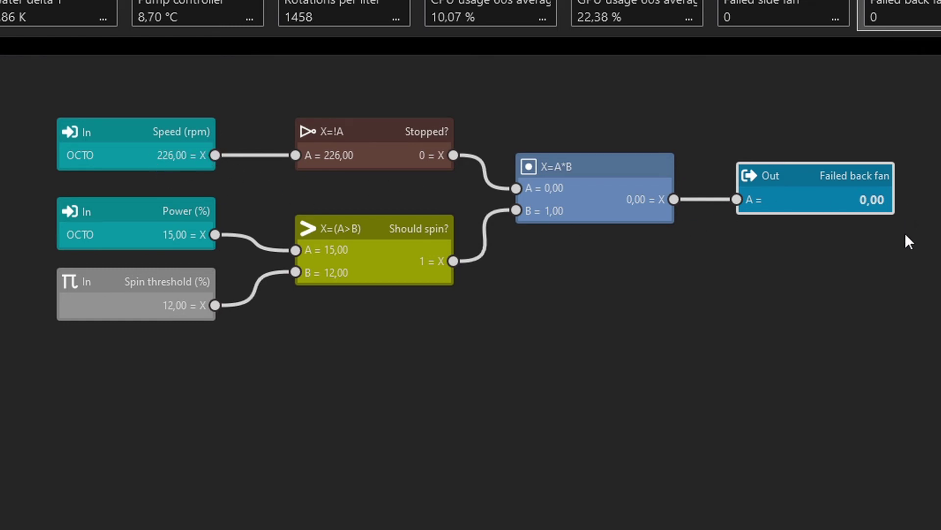
click(66, 128)
click(66, 130)
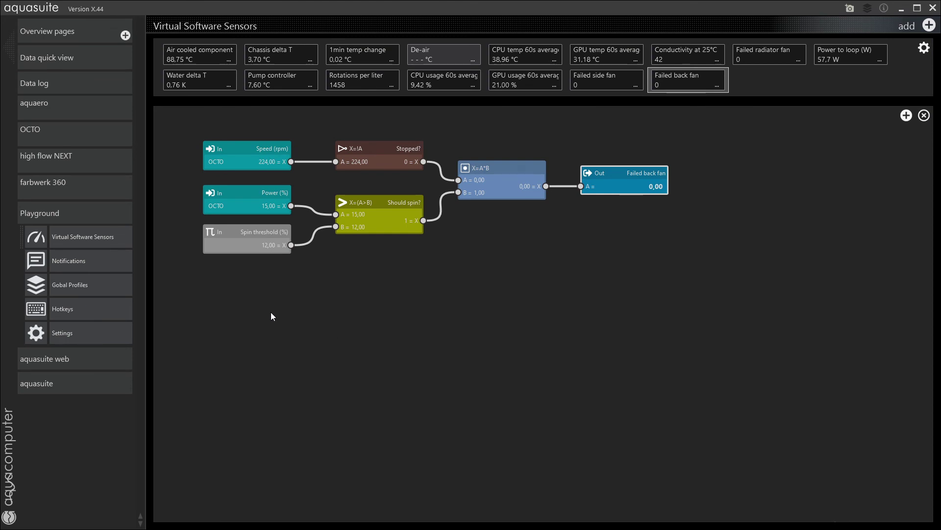
On Notifications, add a data source input using the Virtual Software Sensor Failed back fan.
click(98, 260)
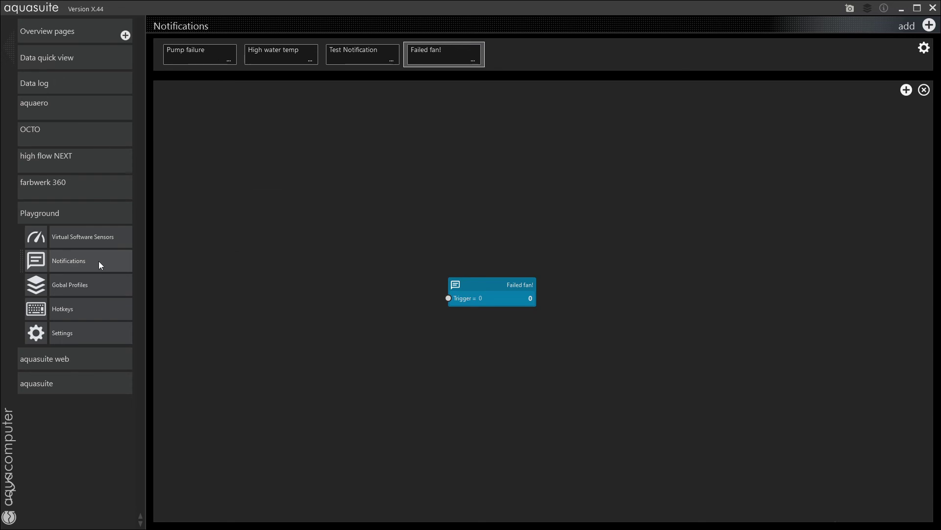
drag(482, 287, 424, 141)
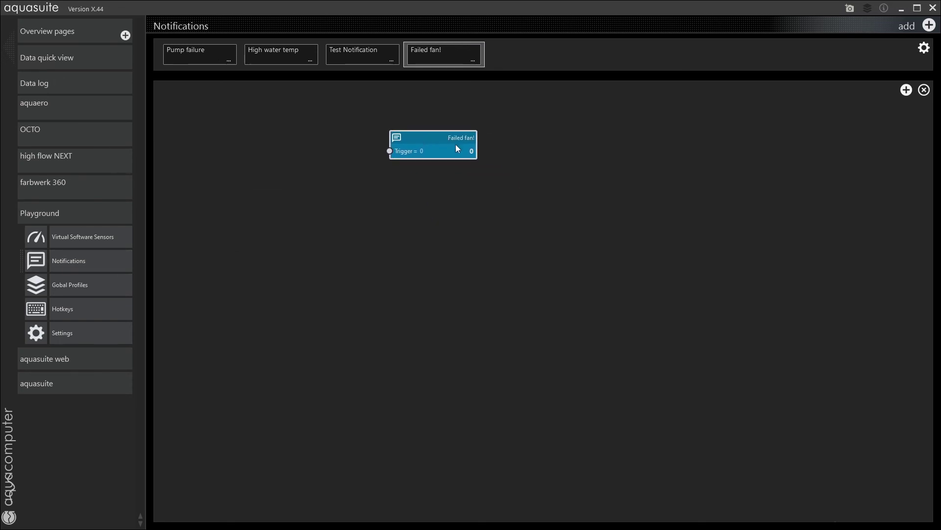
click(906, 90)
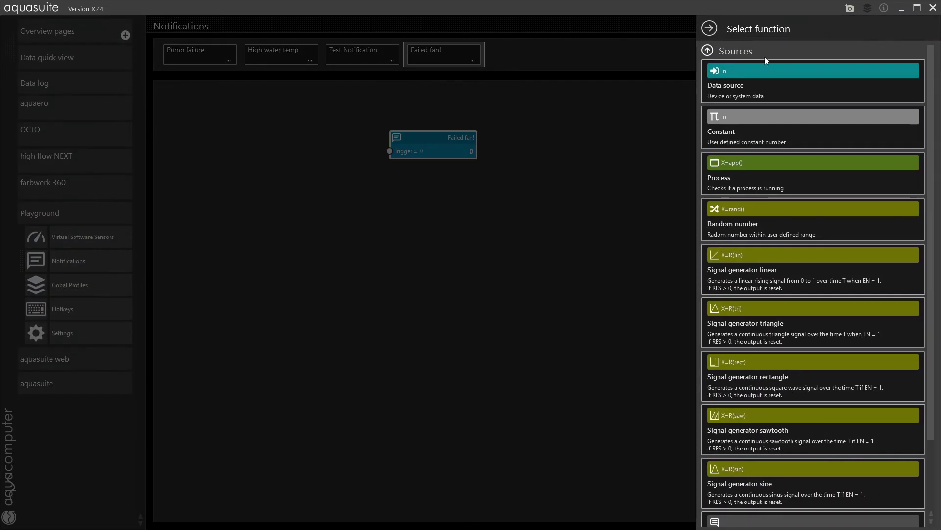
click(682, 98)
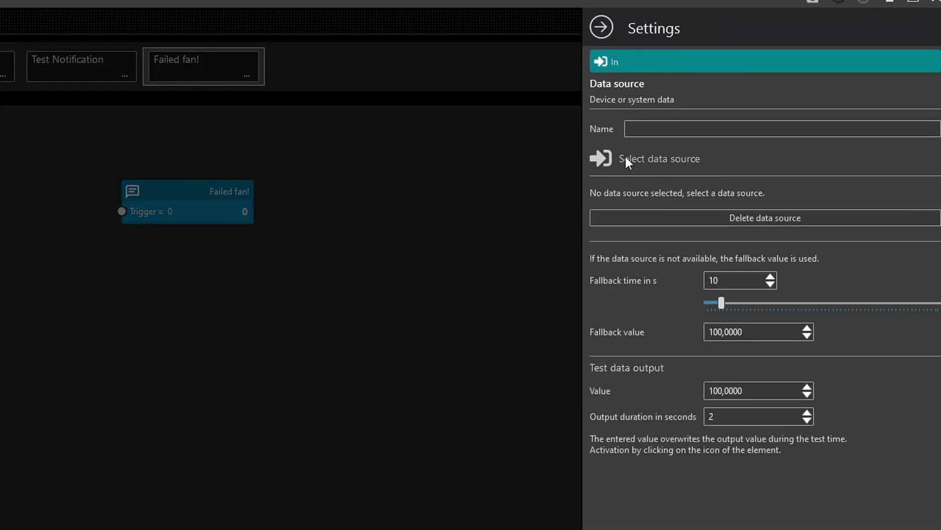
click(624, 156)
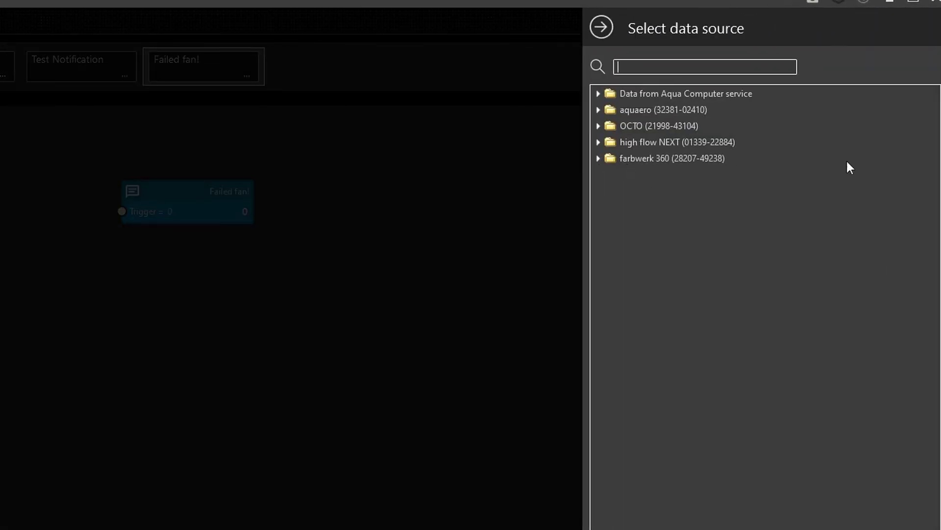
click(621, 94)
click(599, 94)
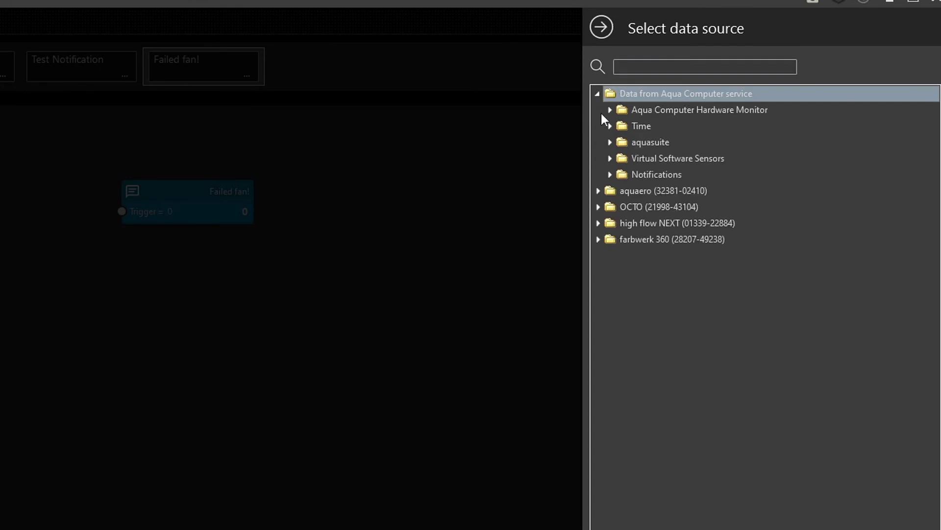
click(610, 158)
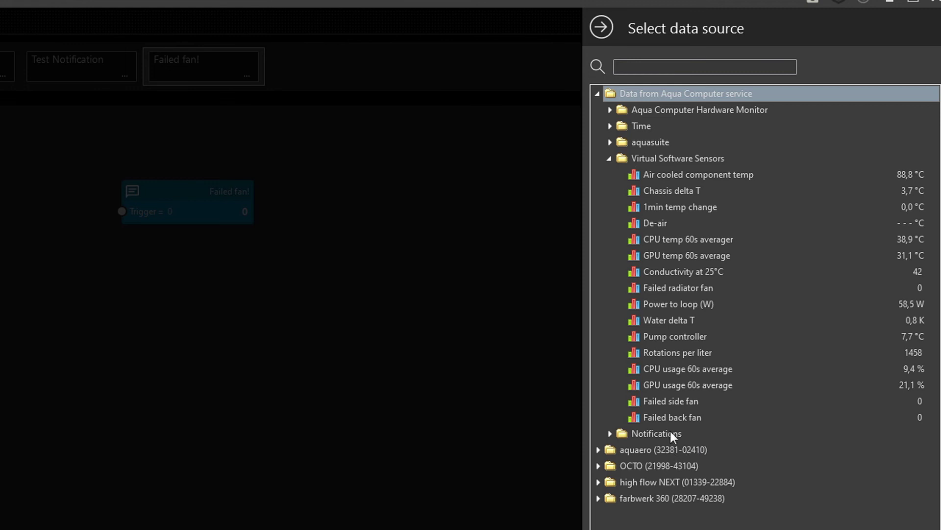
click(655, 418)
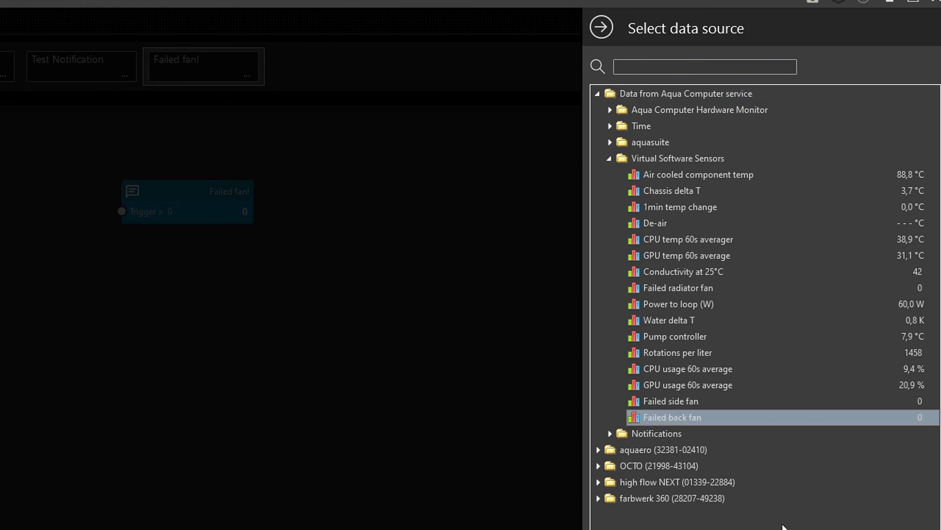
double_click(655, 418)
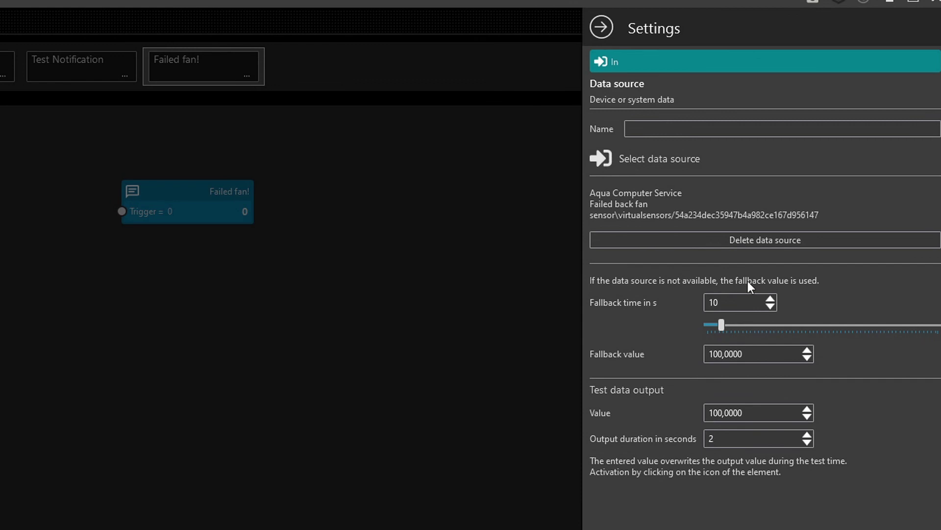
Set the Failed back fan input's test value to 1 with duration 1.
click(666, 130)
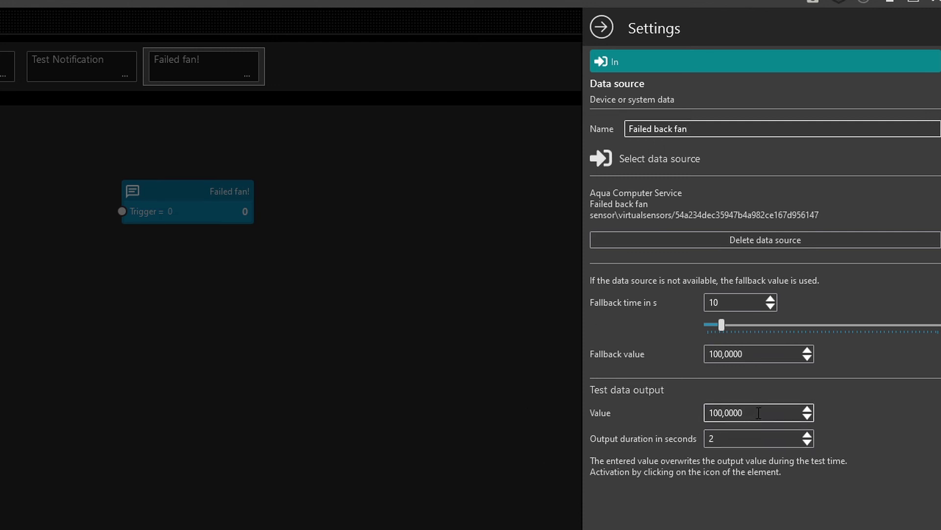
click(759, 413)
text(1)
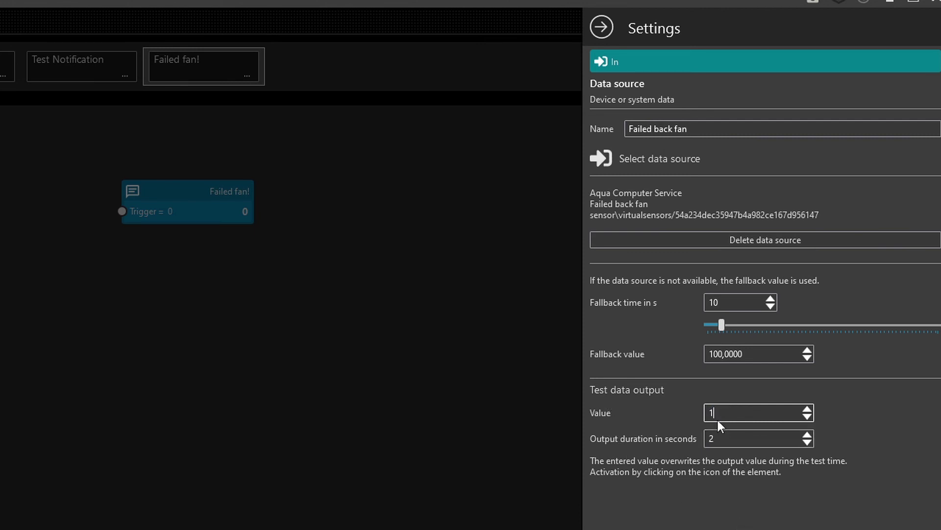
key(Tab)
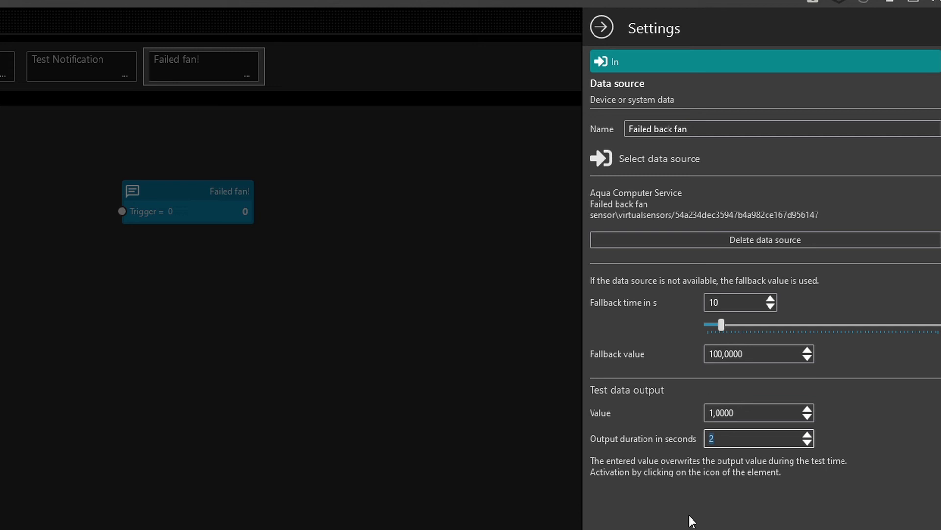
text(10)
key(Return)
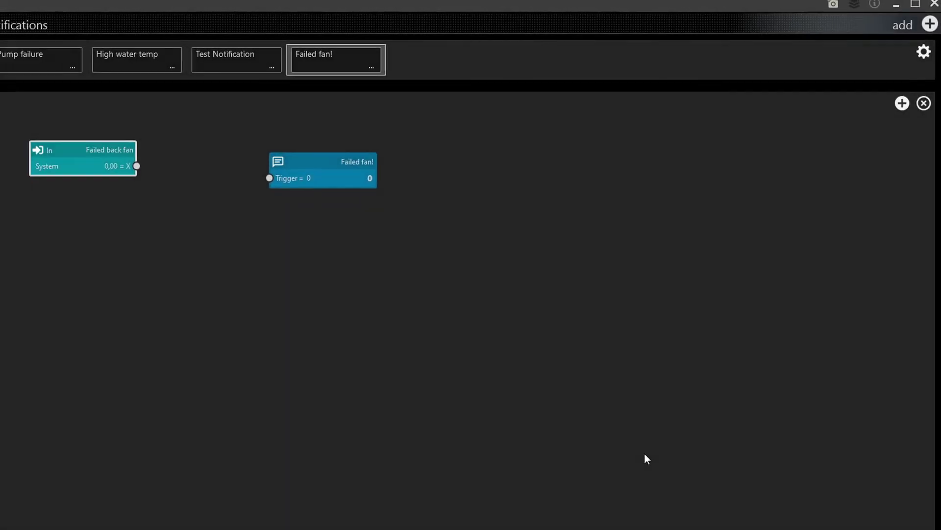
Wire Failed back fan to the Failed fan! trigger and add it as message sensor data.
drag(236, 149, 351, 160)
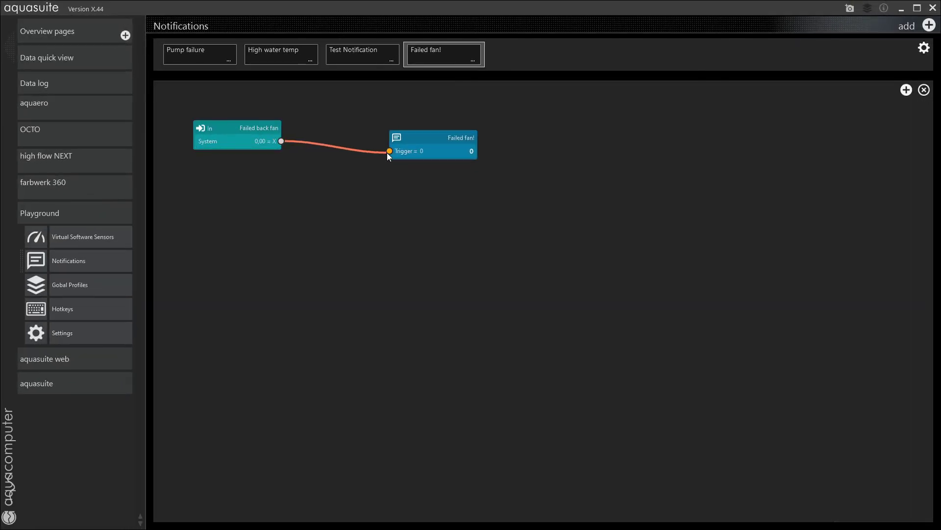
drag(429, 142, 368, 133)
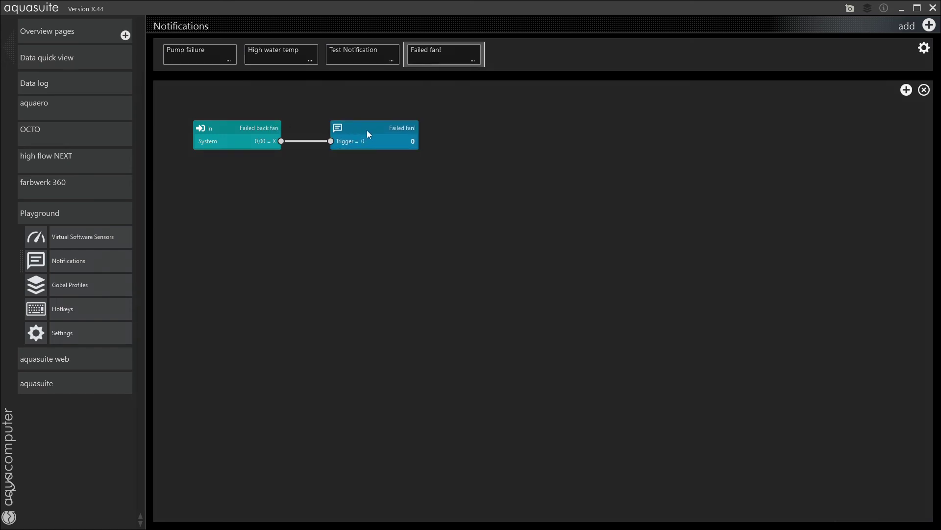
double_click(367, 130)
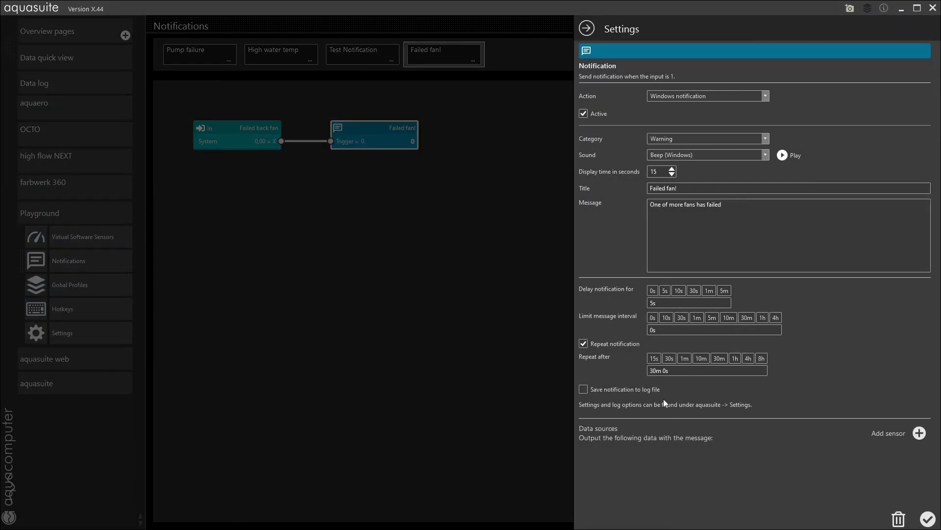
click(919, 432)
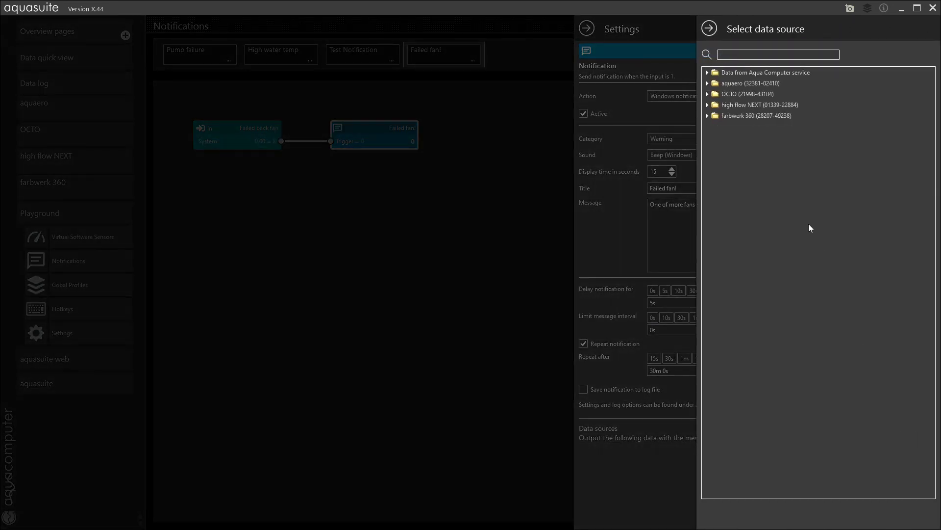
click(707, 73)
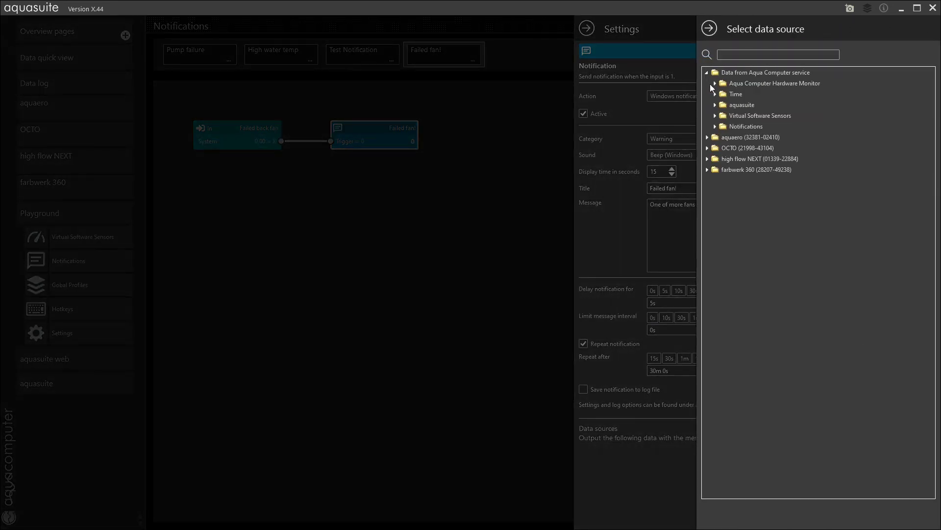
click(715, 116)
click(774, 289)
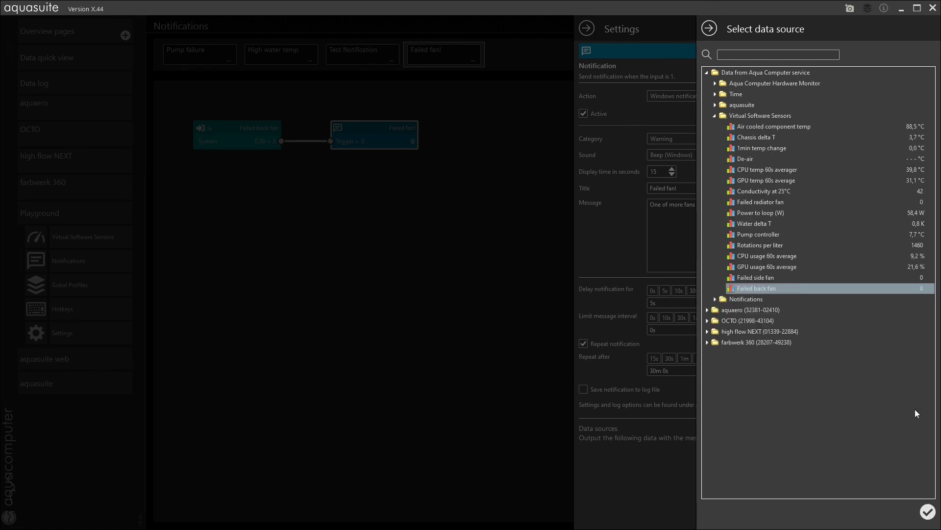
click(928, 511)
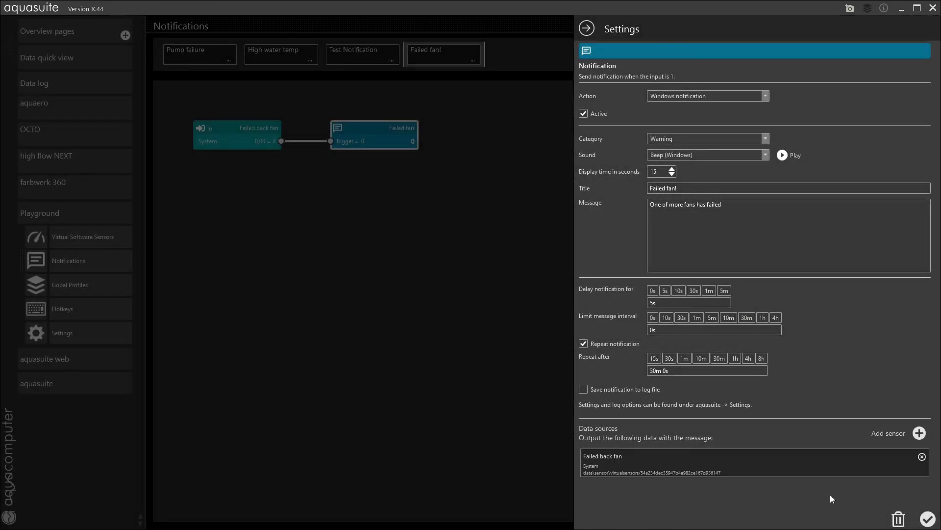
Save and close the Failed fan! notification settings.
click(928, 519)
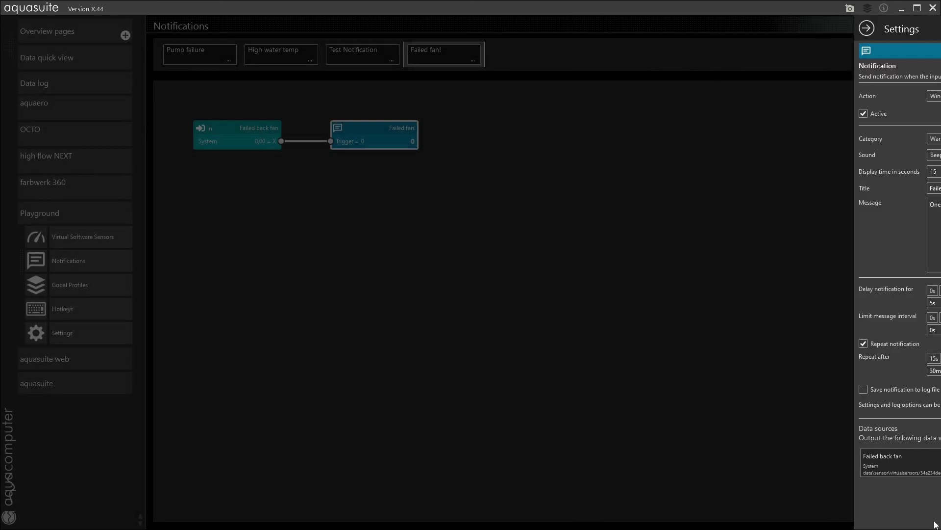